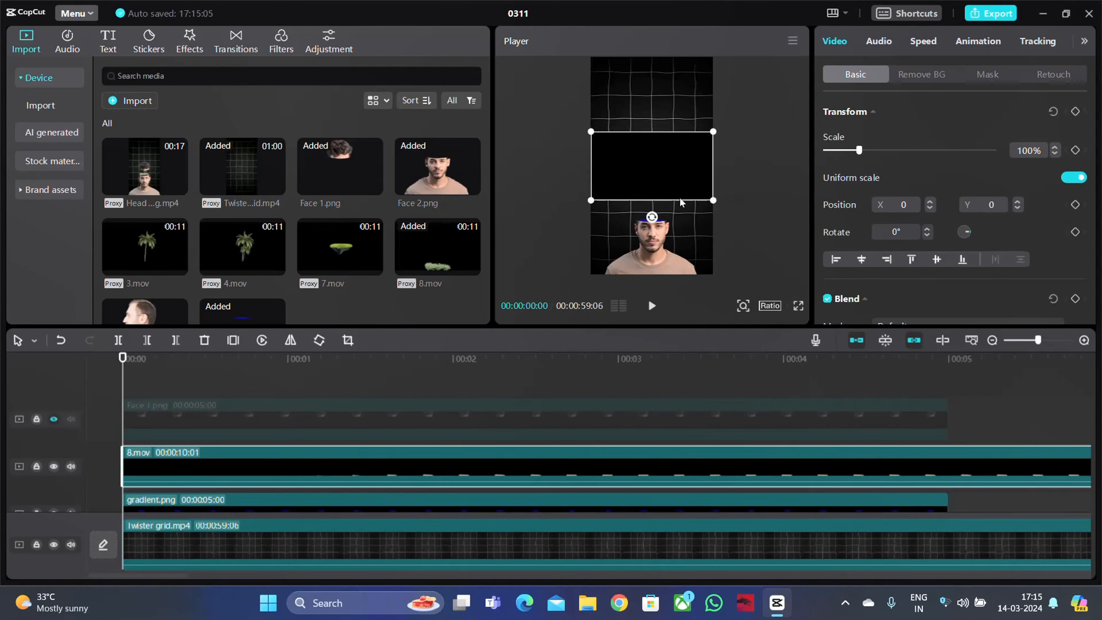
Move the 8.mov clip slightly lower, toward the man's head in the preview.
left_click_drag(651, 194, 652, 199)
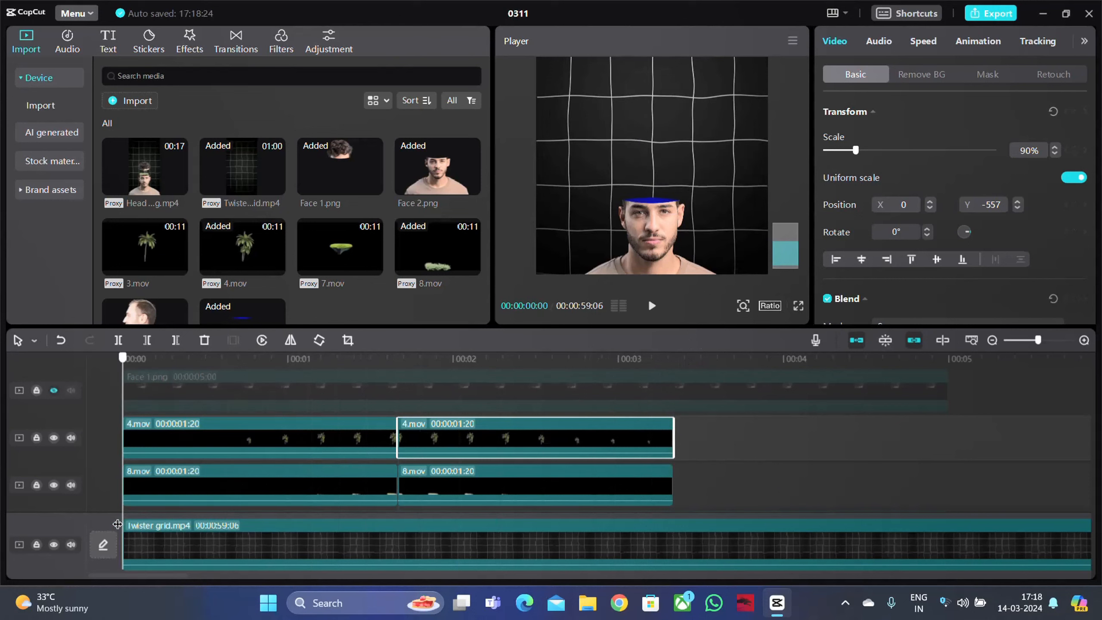
Show the hidden Face 1.png track and add a position keyframe to that clip at 00:00:00:09.
left_click(53, 409)
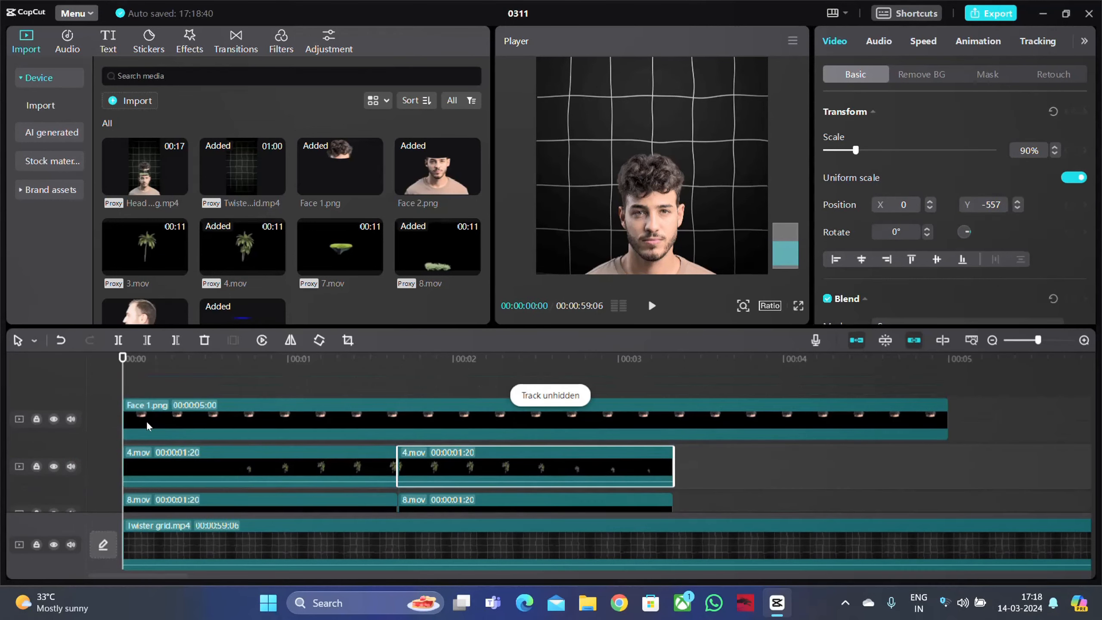
left_click(651, 312)
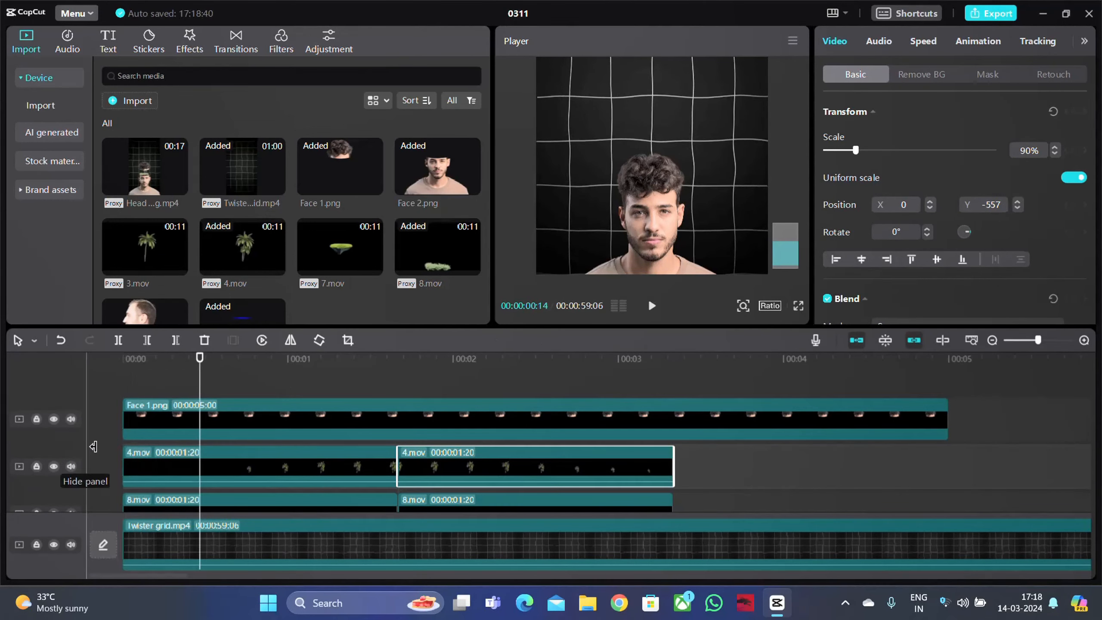
left_click_drag(198, 363, 172, 383)
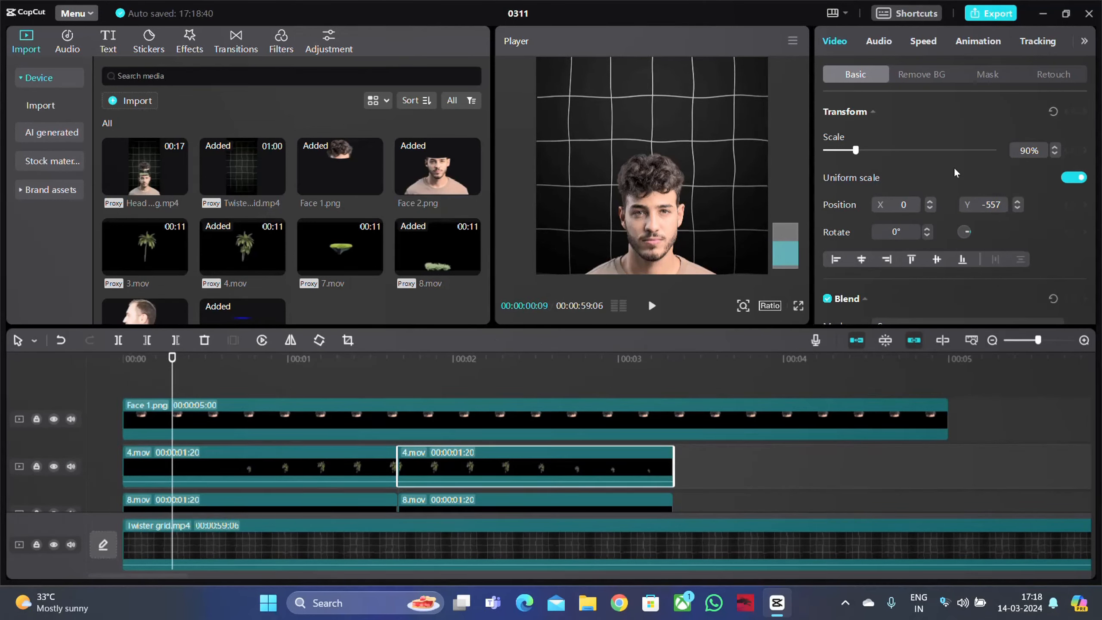
left_click(200, 416)
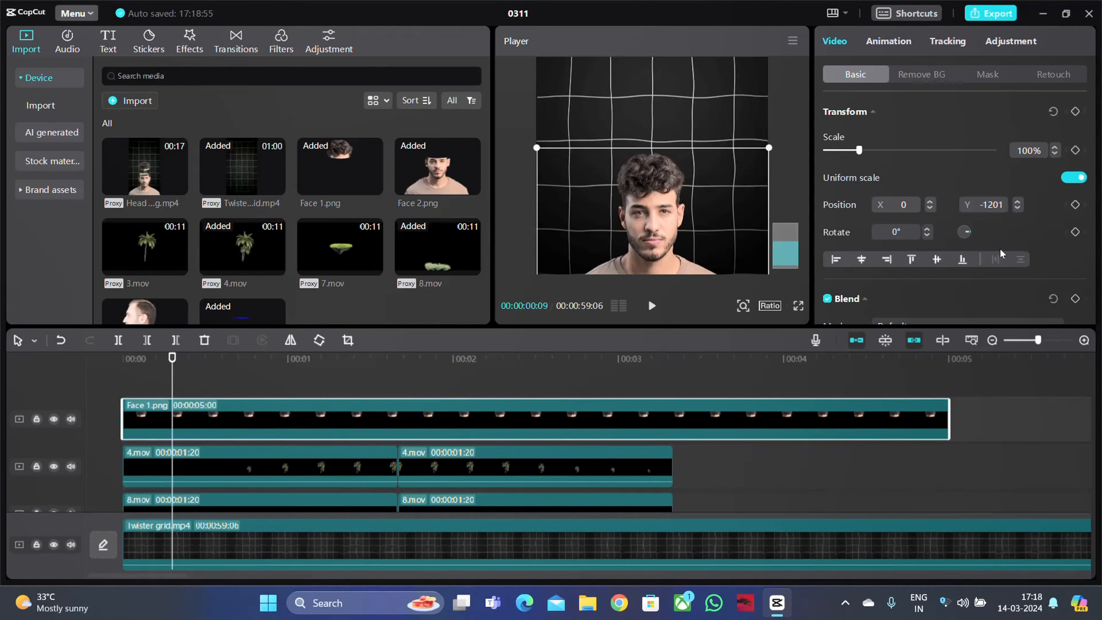
left_click(1075, 204)
left_click_drag(657, 184, 654, 129)
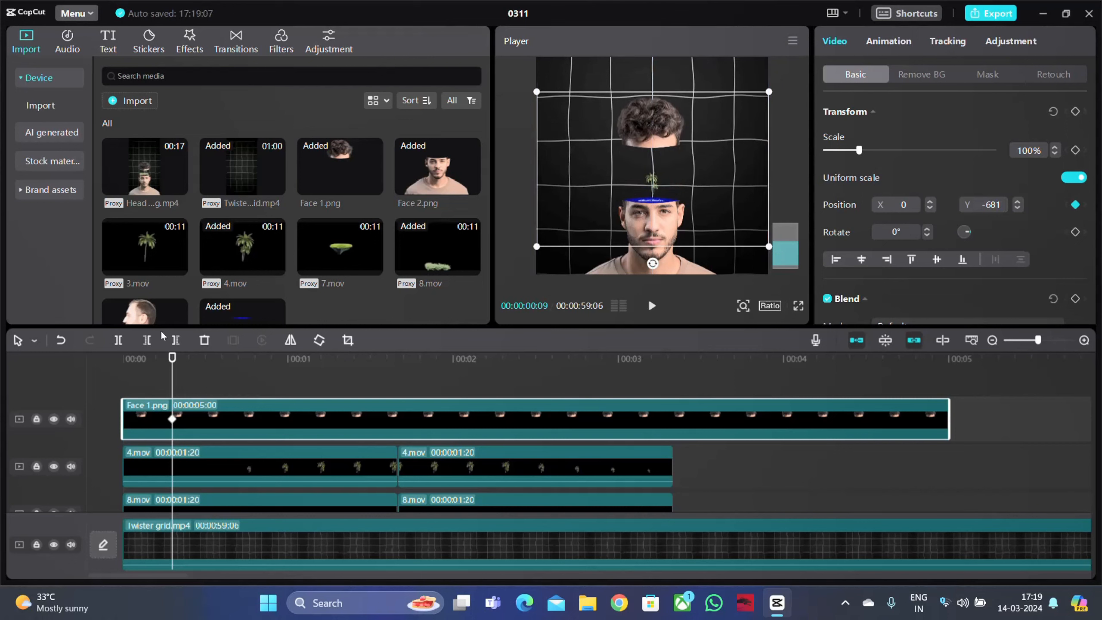
left_click_drag(174, 358, 400, 387)
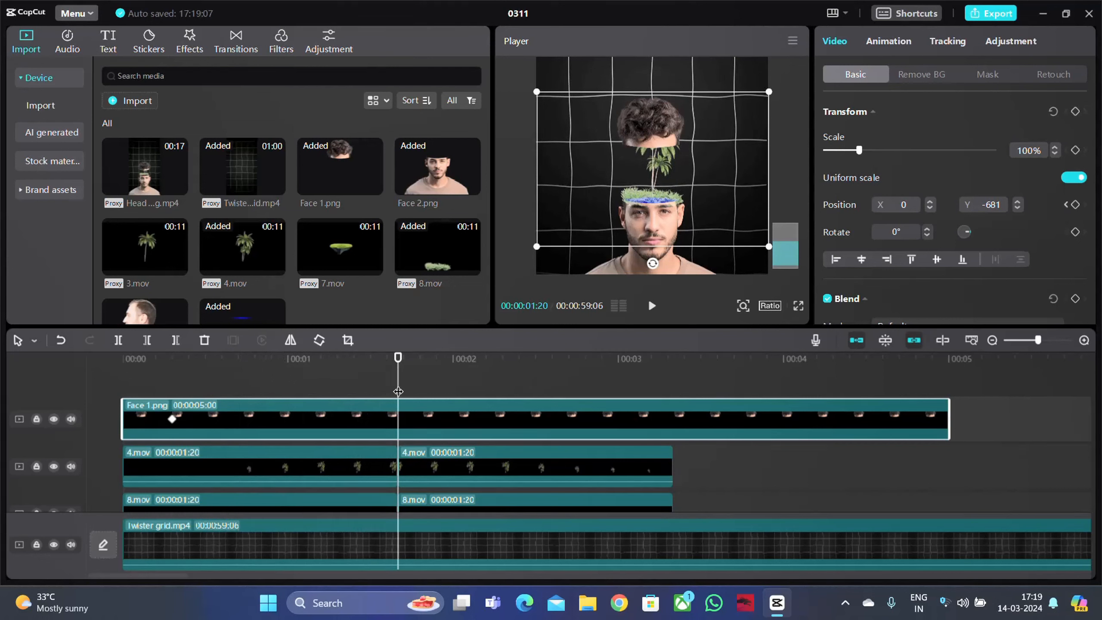
left_click(172, 358)
Keyframe Face 1.png raised to Y -454 at 00:00:01:20 and lowered back to Y -1201 at 00:00:03:10.
left_click_drag(173, 359, 398, 361)
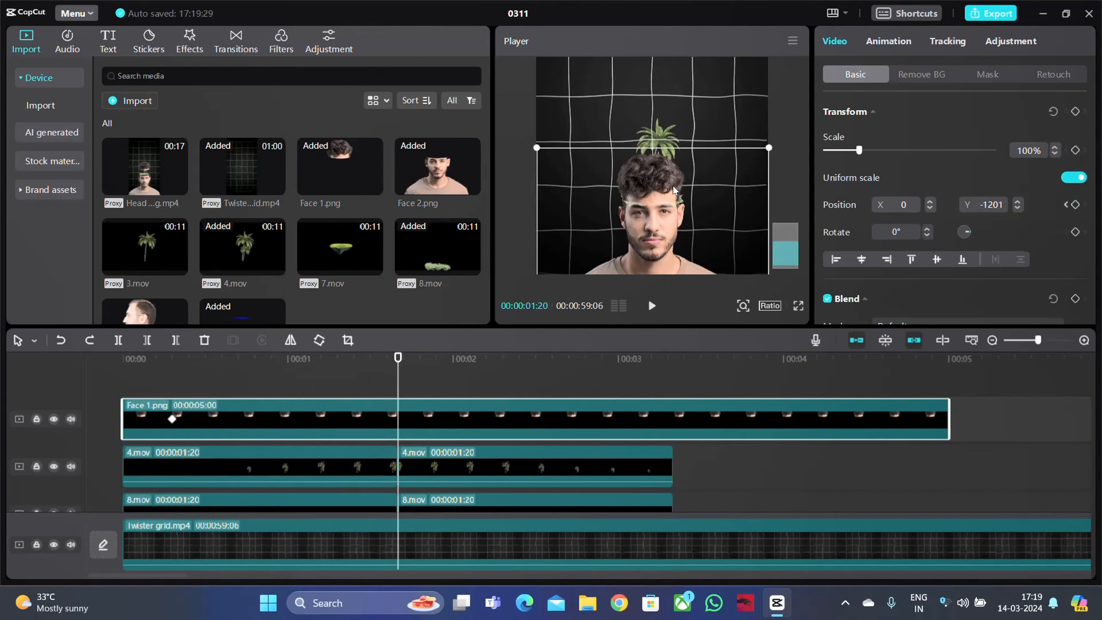
left_click_drag(661, 180, 659, 99)
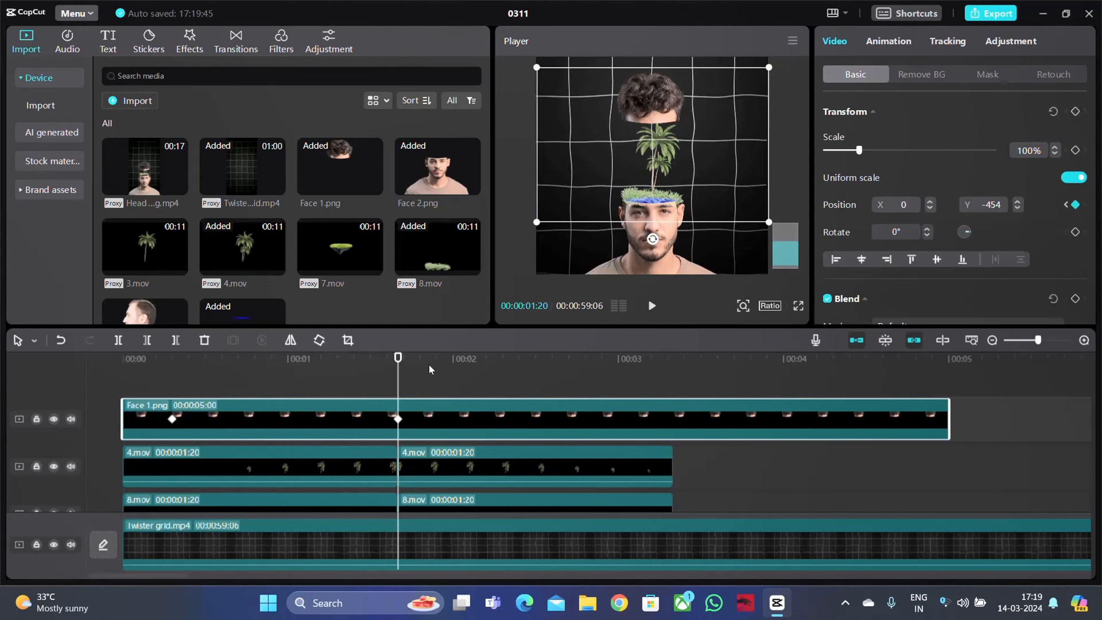
left_click_drag(398, 358, 673, 387)
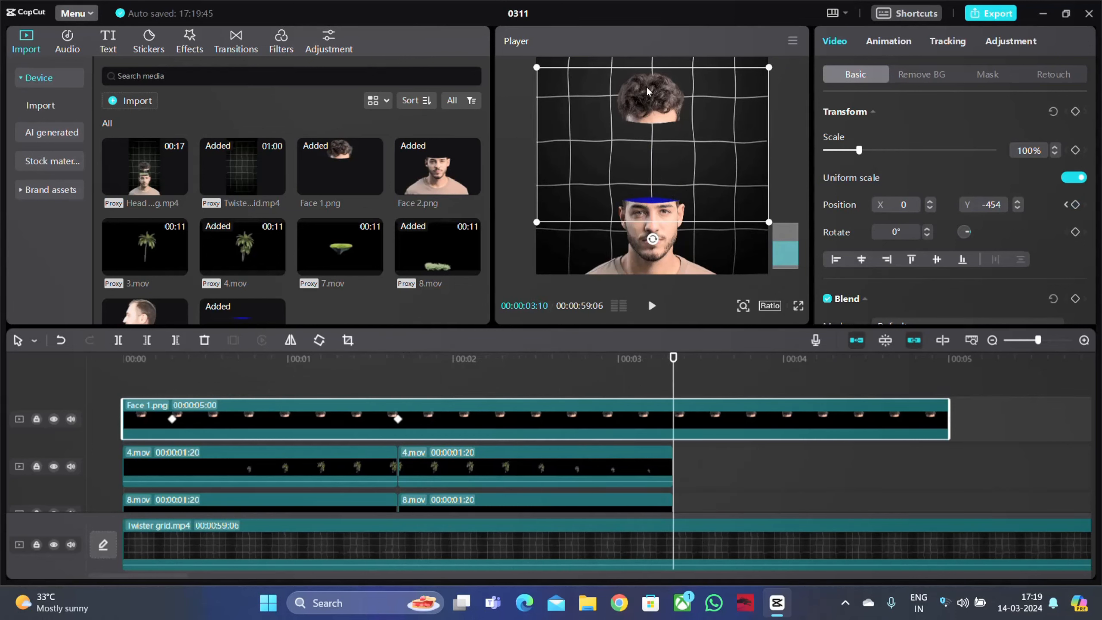
left_click_drag(648, 90, 646, 171)
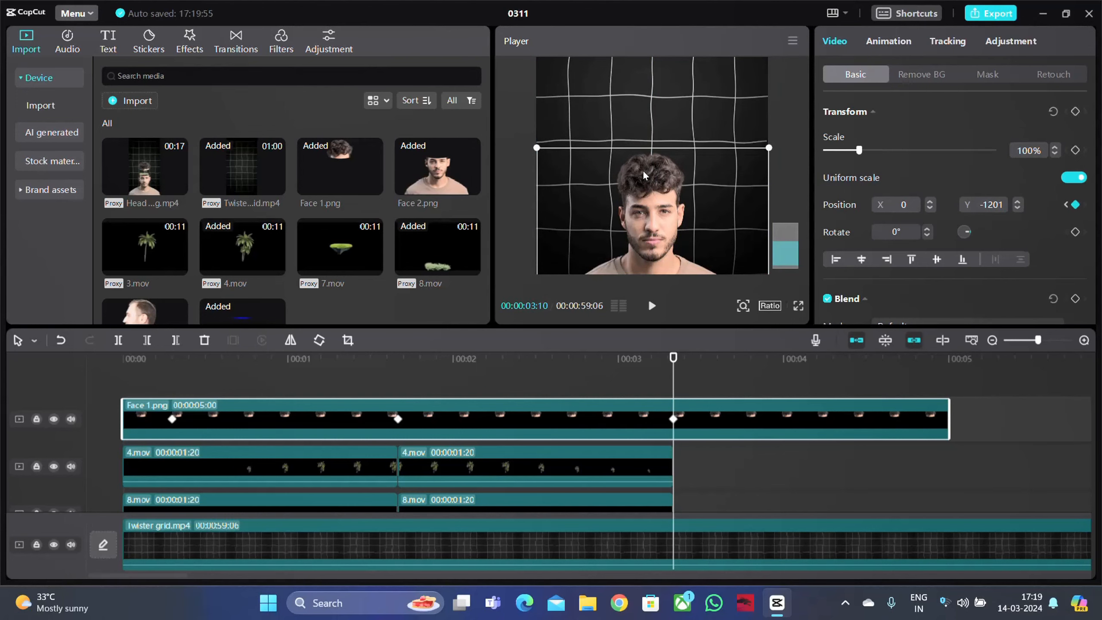
Play the head-opening animation from the start of the timeline.
key("Home")
left_click(651, 305)
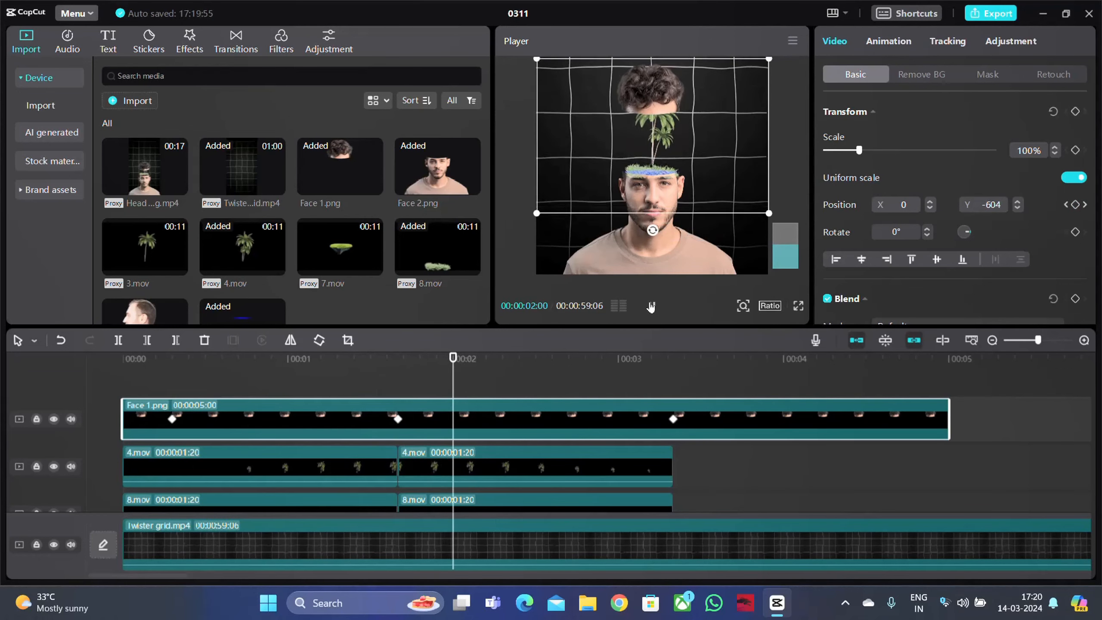
Trim away the part of the Face 2.png clip after 00:00:03:10.
scroll(674, 386, "down", 1)
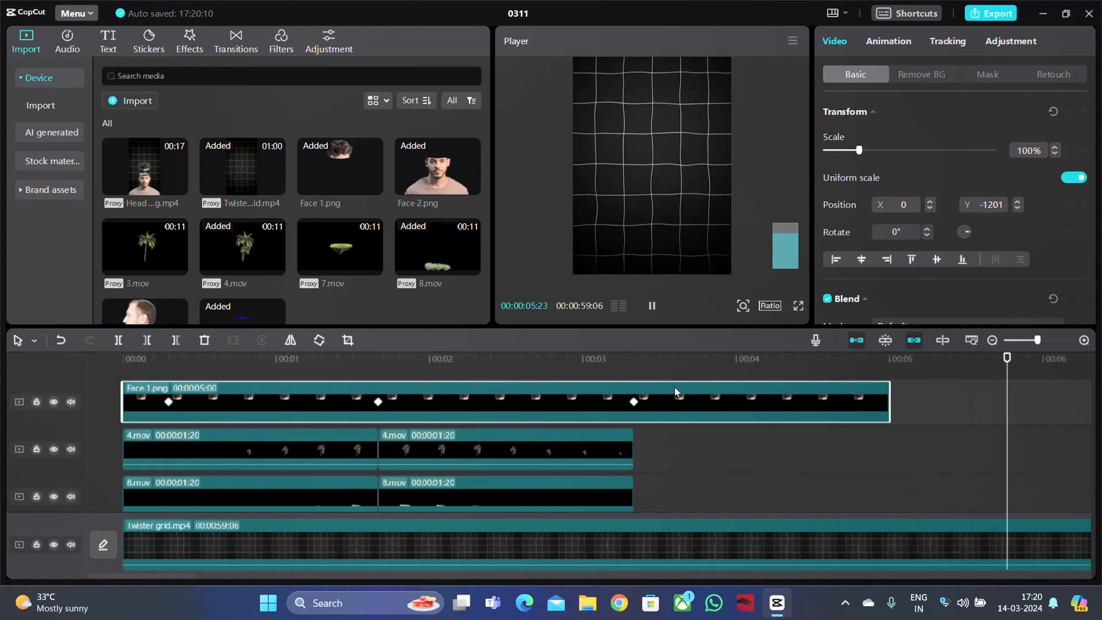
scroll(663, 395, "right", 4)
left_click_drag(472, 357, 463, 366)
scroll(488, 402, "down", 5)
left_click(492, 449)
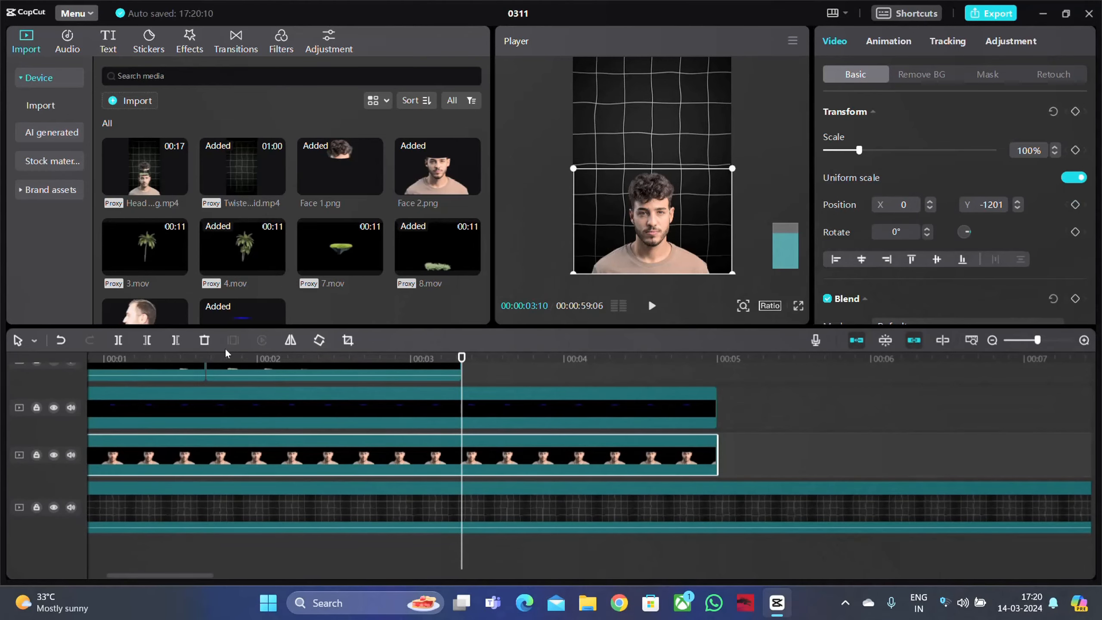
left_click(175, 340)
left_click(345, 391)
scroll(491, 395, "up", 2)
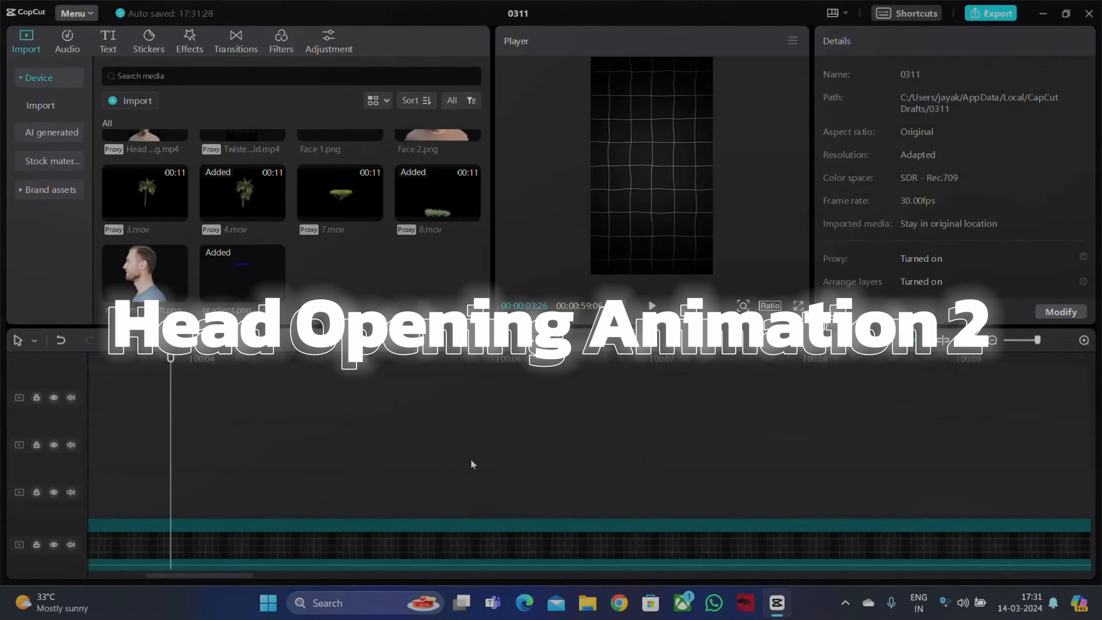
Place man-smiling-looking-left.png on two stacked overlay tracks starting at 00:00:03:26.
mouse_move(145, 273)
left_mouse_down()
mouse_move(171, 373)
mouse_move(171, 496)
mouse_move(179, 432)
mouse_move(179, 447)
left_mouse_up()
left_click_drag(368, 494, 392, 536)
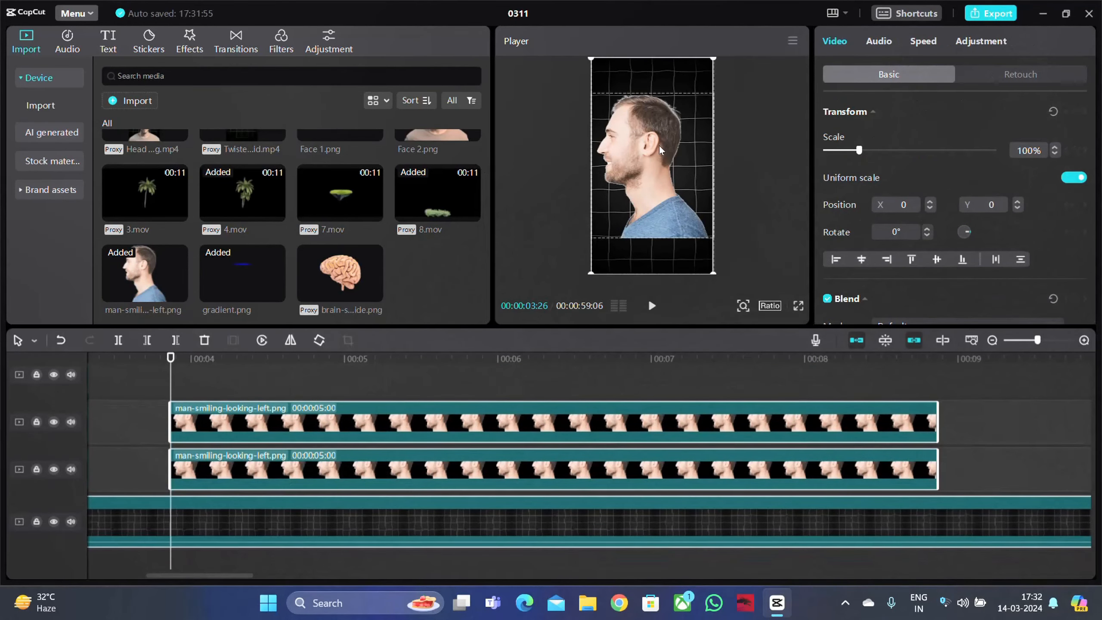
left_click_drag(659, 145, 659, 182)
left_click_drag(711, 96, 703, 148)
key("ctrl+z")
key("ctrl+z")
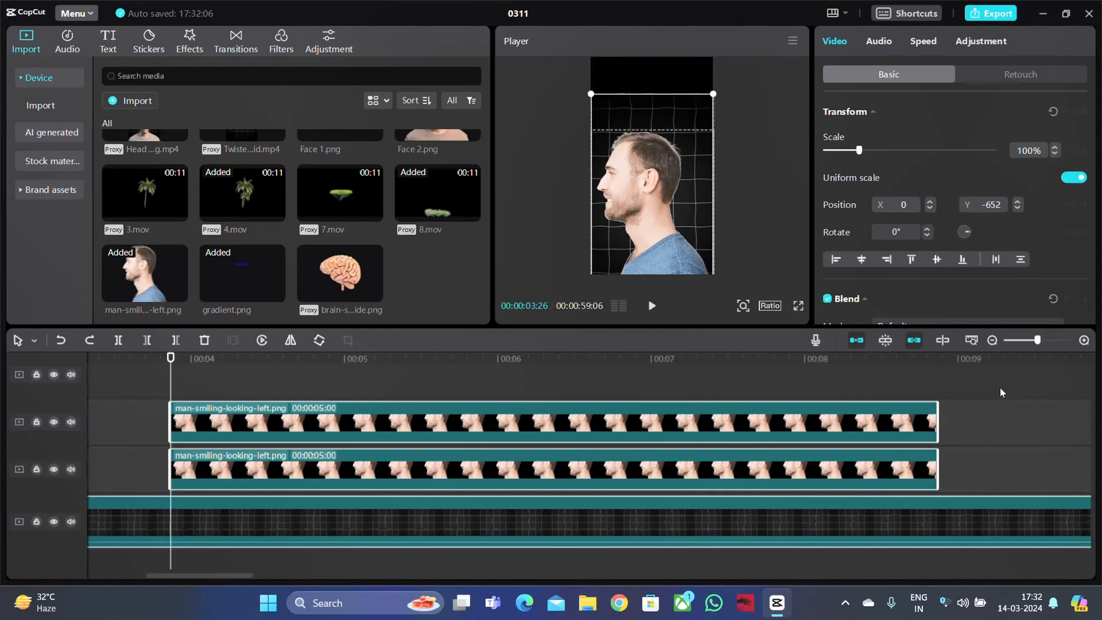
key("ctrl+z")
Select only the two man-smiling-looking-left.png clips, scale them to 70%, and move them down to Y -1022.
left_click(973, 380)
left_click_drag(752, 369, 855, 468)
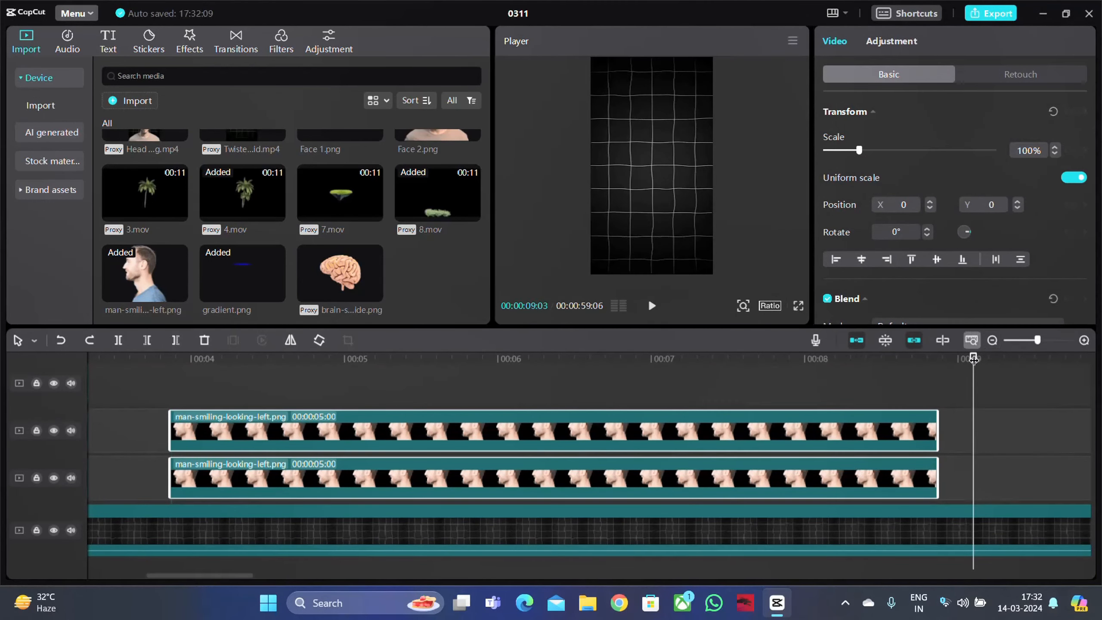
left_click_drag(974, 356, 693, 354)
left_click_drag(712, 94, 659, 203)
left_click(656, 211)
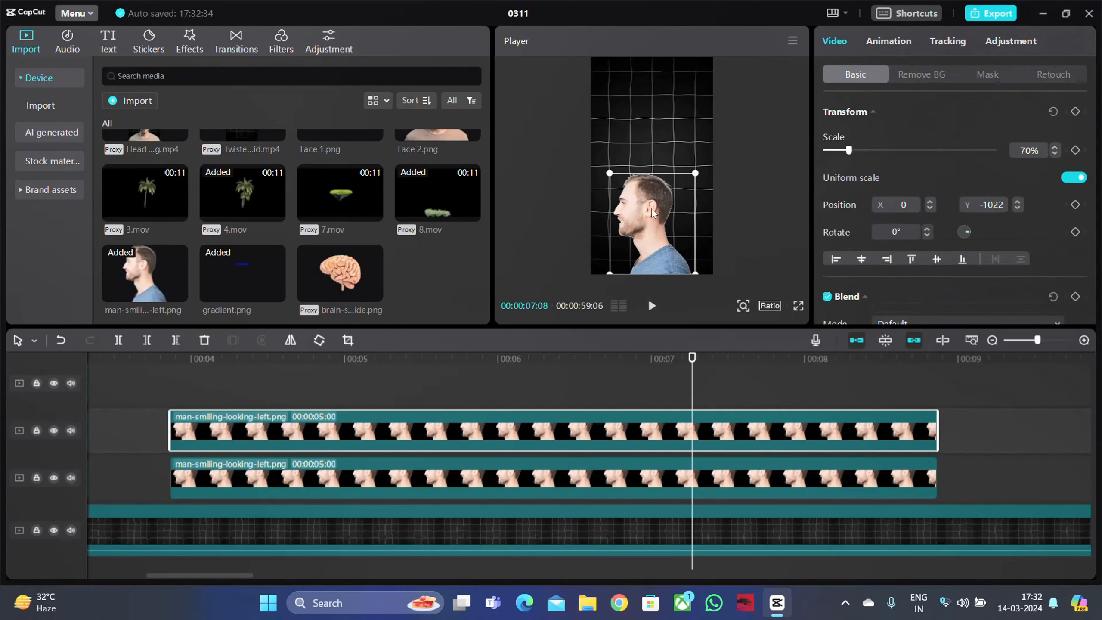
Apply a Horizontal mask to the lower man-smiling-looking-left.png clip and raise its line to Y 1343 across the forehead.
left_click(166, 384)
left_click_drag(166, 384, 171, 385)
left_click(232, 481)
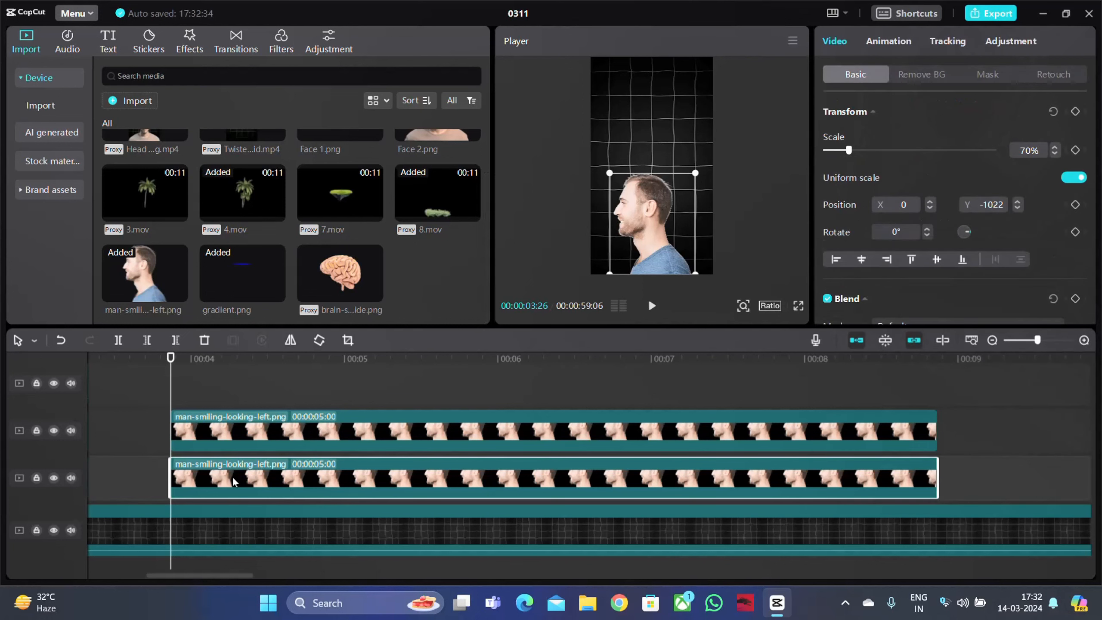
left_click(986, 74)
left_click(882, 153)
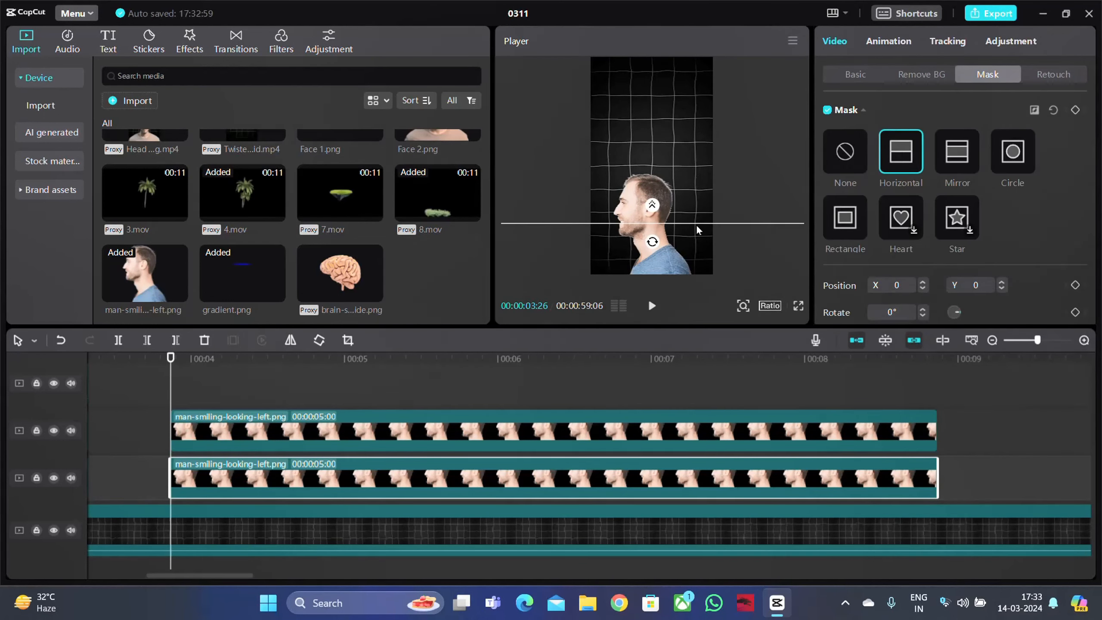
left_click_drag(696, 224, 692, 195)
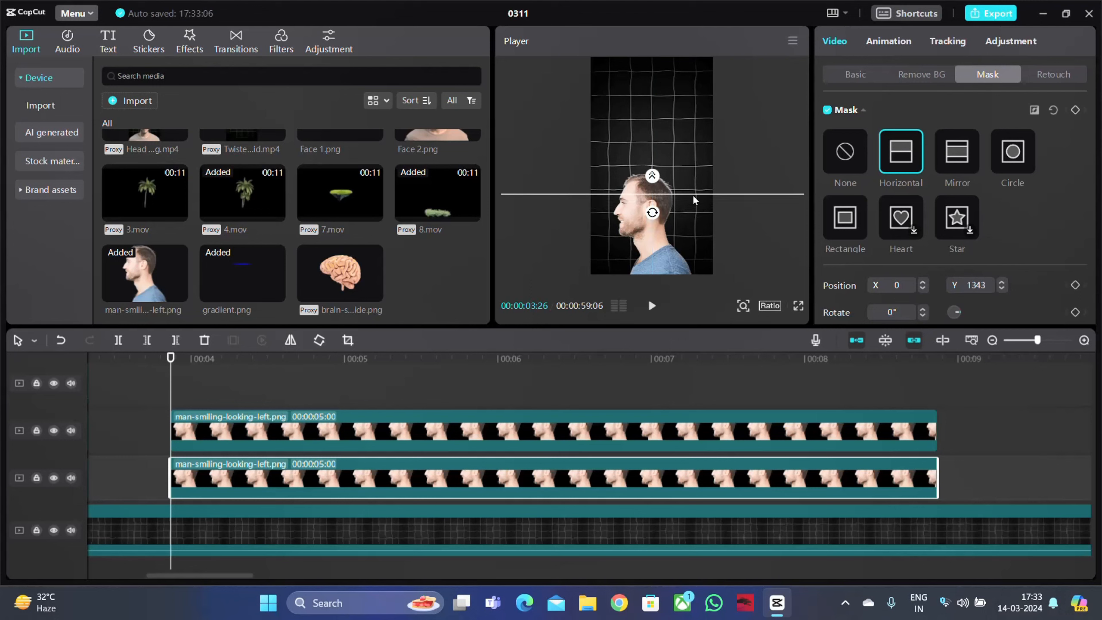
Check the lower copy's mask by hiding and showing the upper copy's track, and undo a trial mask reversal.
left_click(230, 432)
left_click(213, 465)
left_click(54, 429)
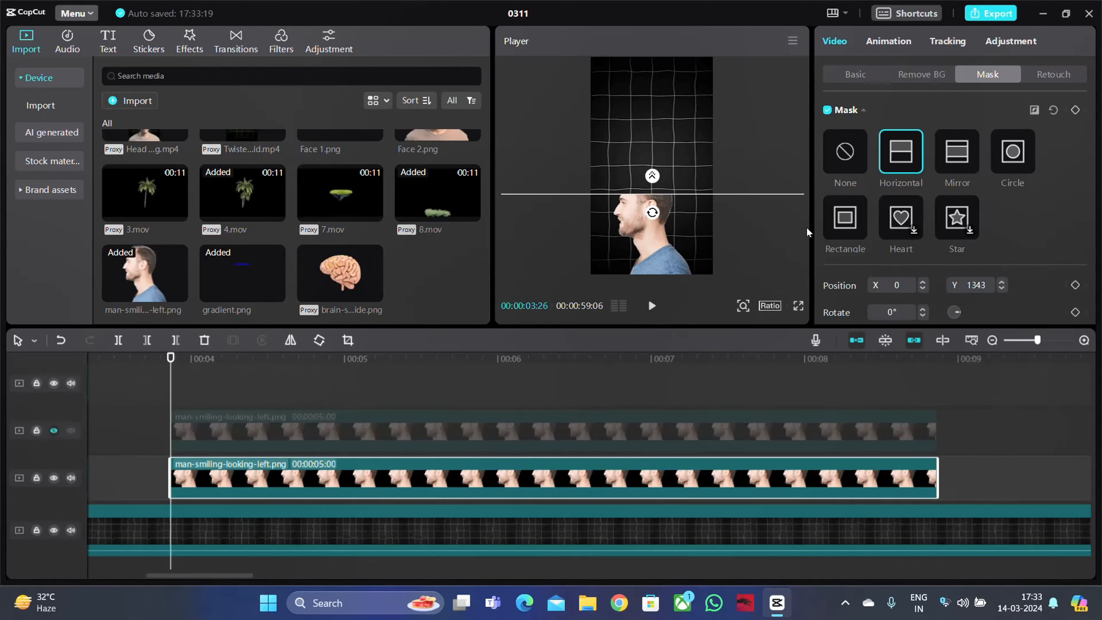
left_click(52, 430)
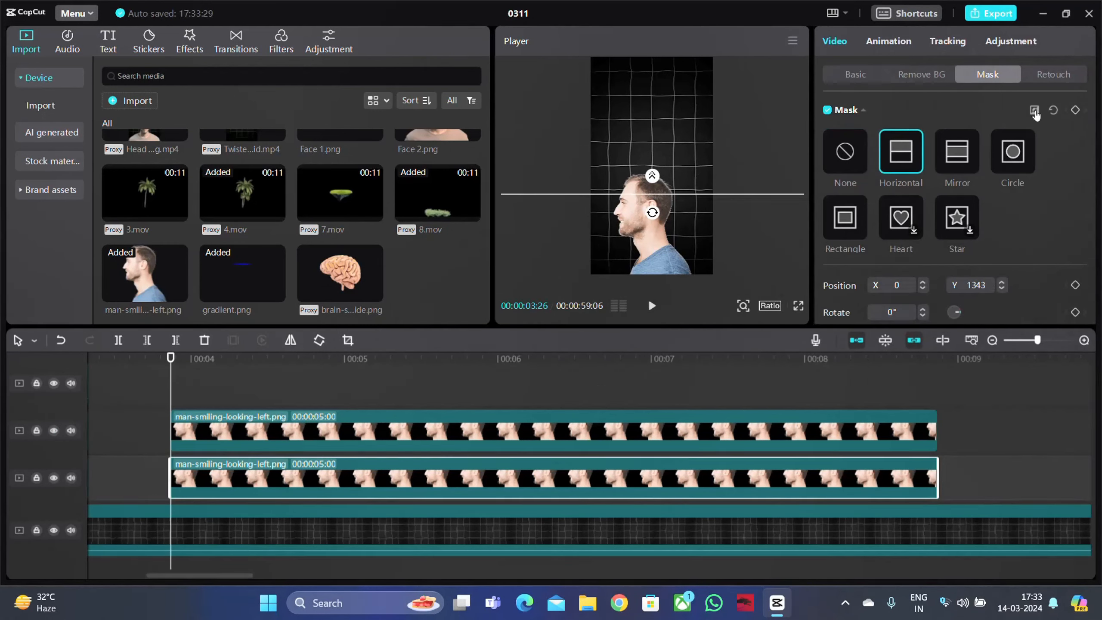
left_click(1035, 112)
key("ctrl+z")
Apply a reversed Horizontal mask at X 184, Y 1343 to the upper head copy, hiding the lower track to isolate it.
left_click(213, 436)
left_click(909, 154)
left_click_drag(691, 237, 644, 199)
left_click(1034, 111)
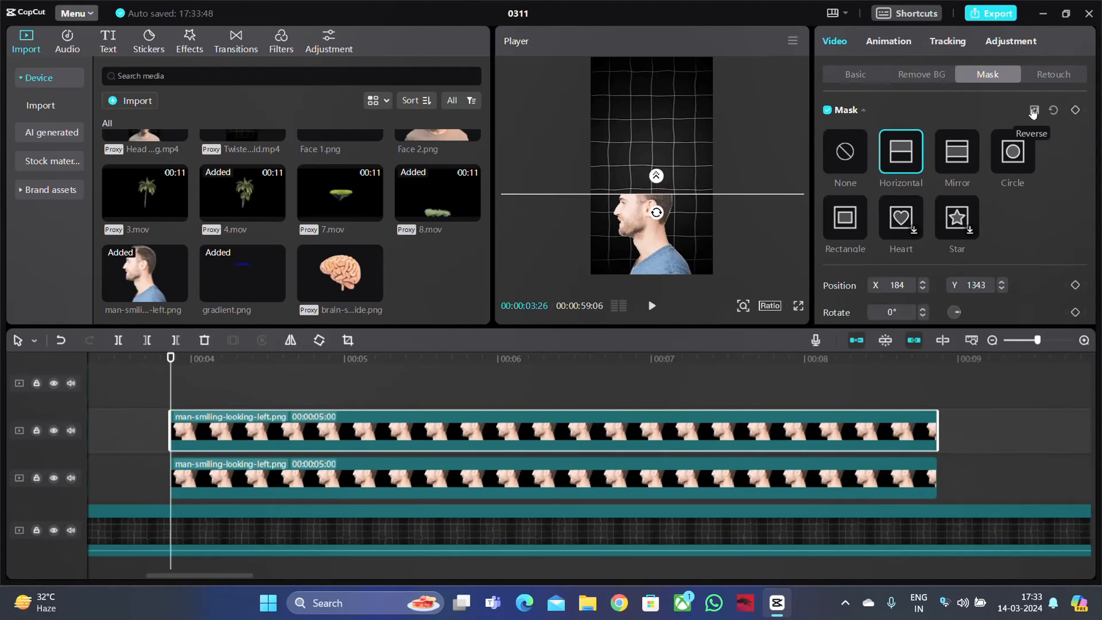
left_click(1033, 111)
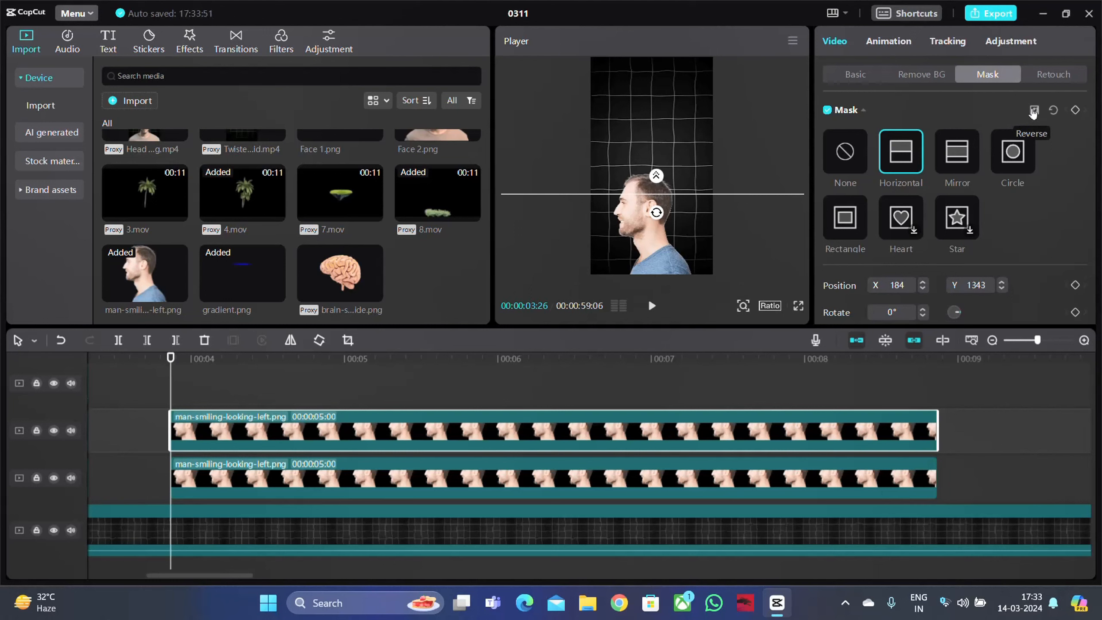
left_click(53, 478)
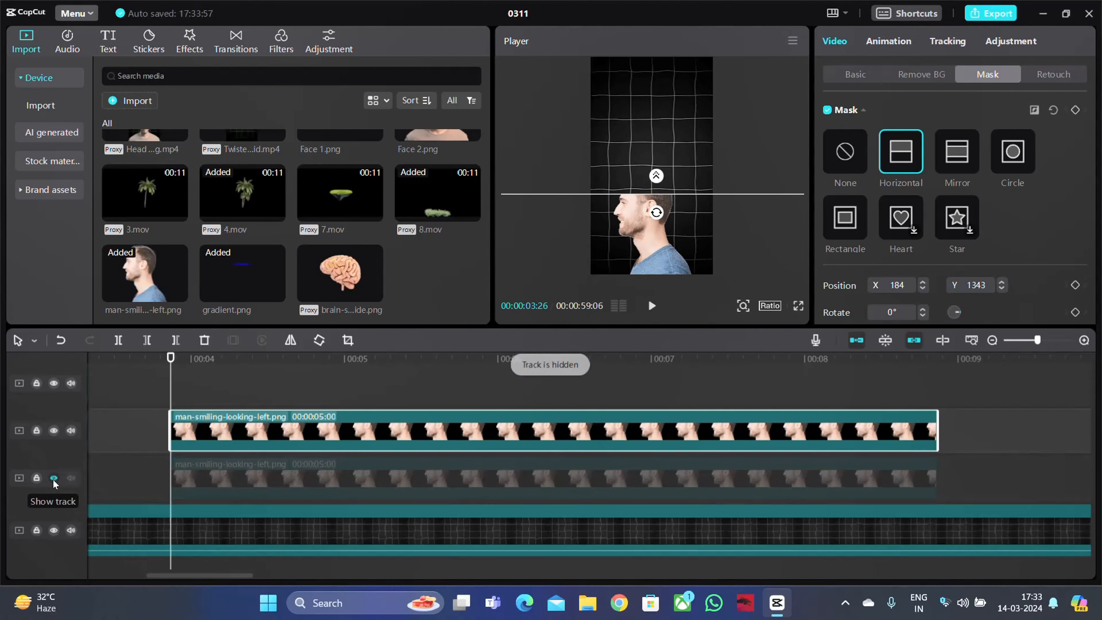
left_click(1034, 111)
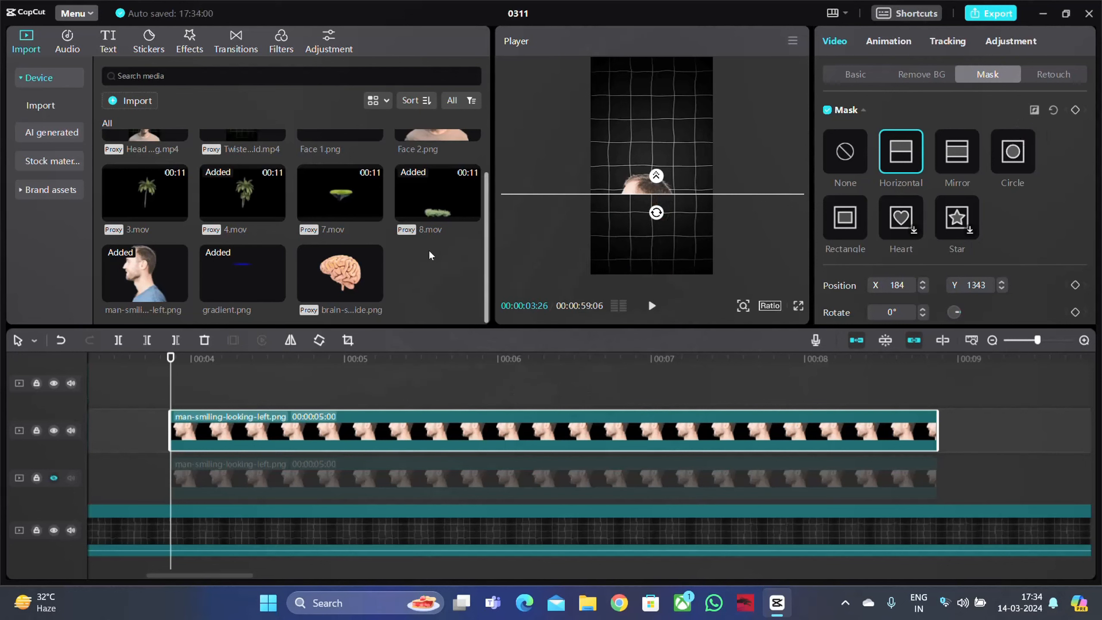
Compare the two masked head halves by toggling their tracks' visibility, leaving only the upper copy's track hidden.
left_click(54, 429)
left_click(55, 477)
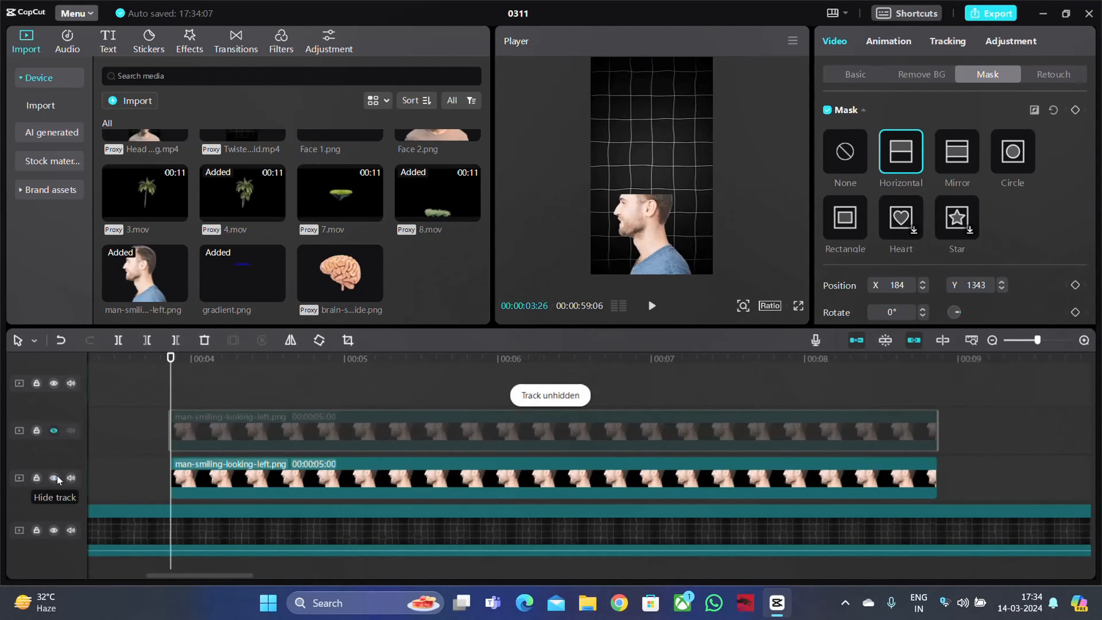
left_click(53, 430)
left_click(52, 429)
left_click(52, 430)
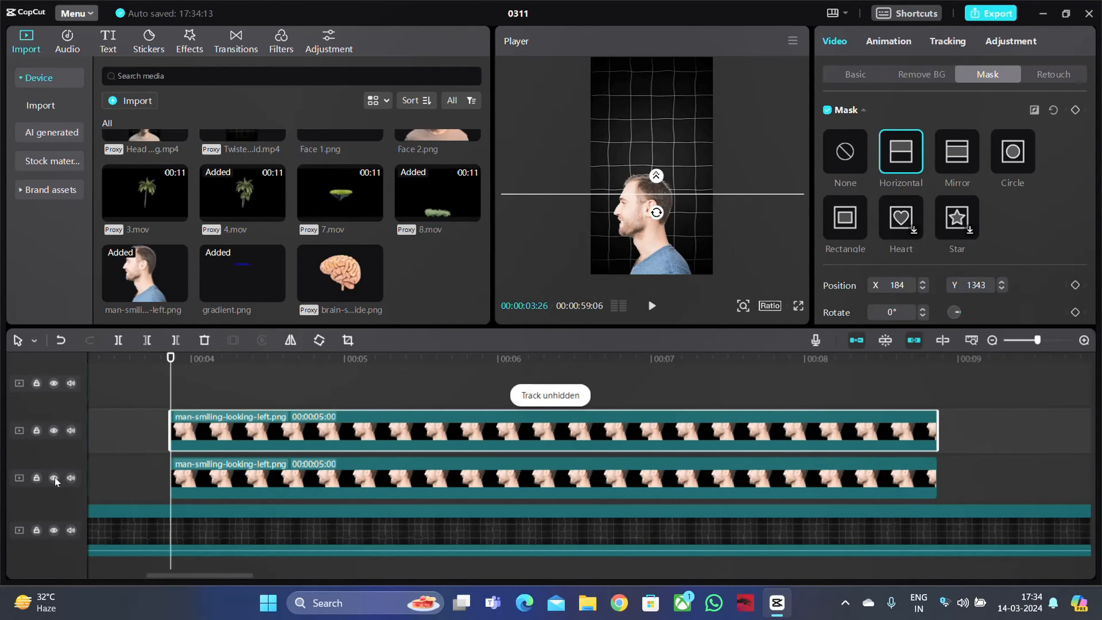
left_click(54, 477)
left_click(54, 477)
left_click(54, 431)
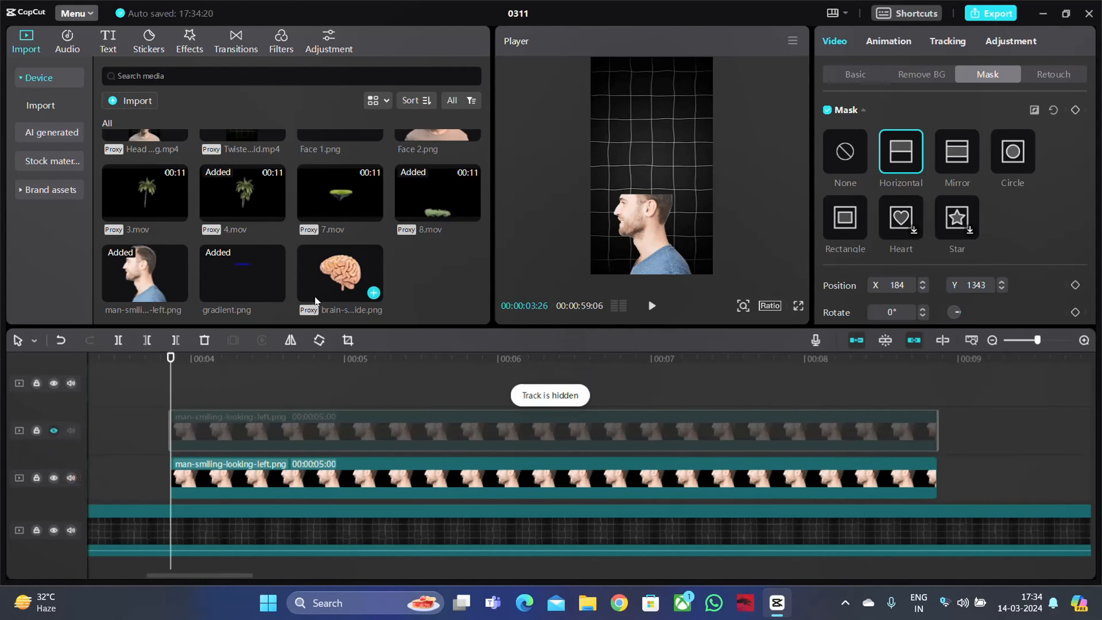
Add brain-s-side.png at 00:00:03:26 above the lower head clip, shrink it, and position it over the cut skull.
left_click(306, 295)
left_click_drag(306, 295, 356, 472)
left_click_drag(713, 114, 688, 145)
left_click_drag(647, 185, 641, 210)
Move the brain-s-side.png clip beneath the masked lower head and adjust its position and size to fit the skull opening.
scroll(315, 421, "down", 1)
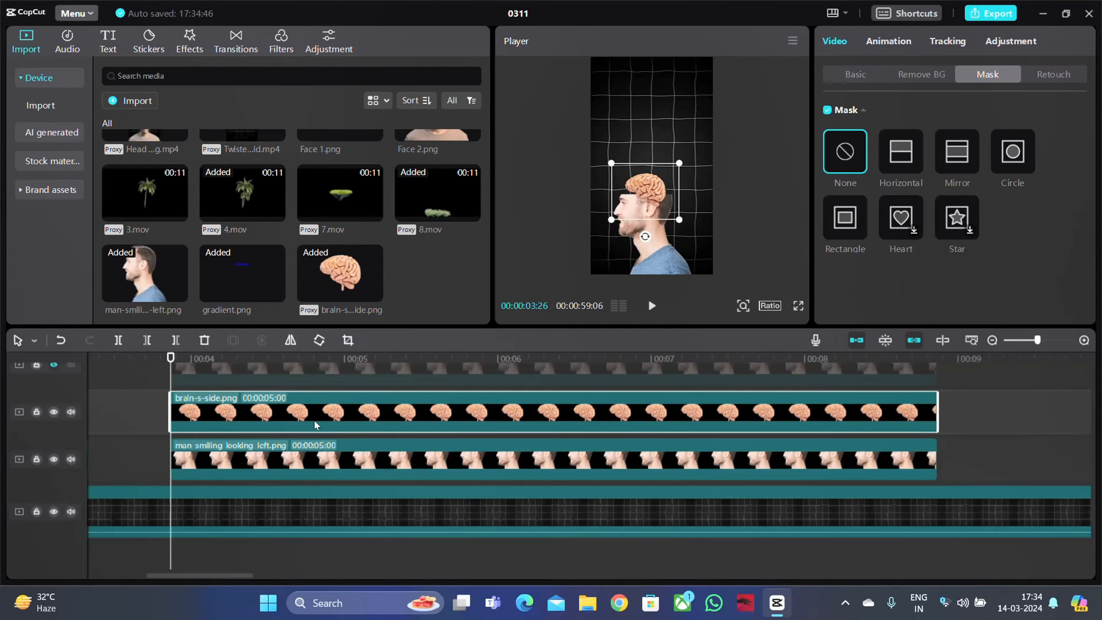
mouse_move(313, 420)
left_mouse_down()
mouse_move(306, 489)
mouse_move(319, 497)
mouse_move(291, 507)
mouse_move(304, 434)
left_mouse_up()
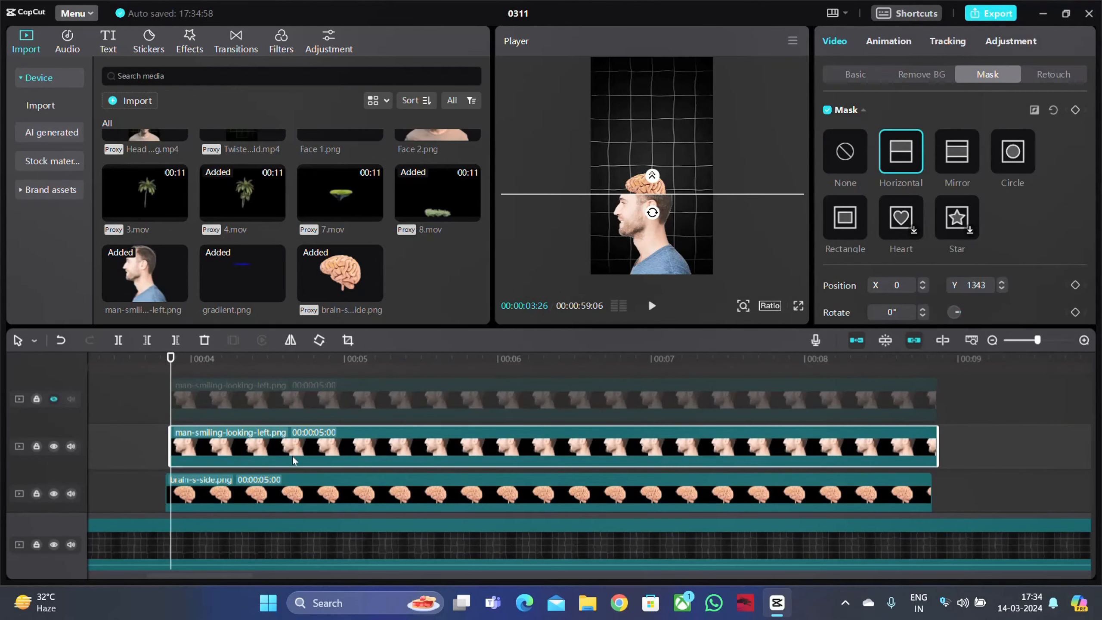
left_click(644, 184)
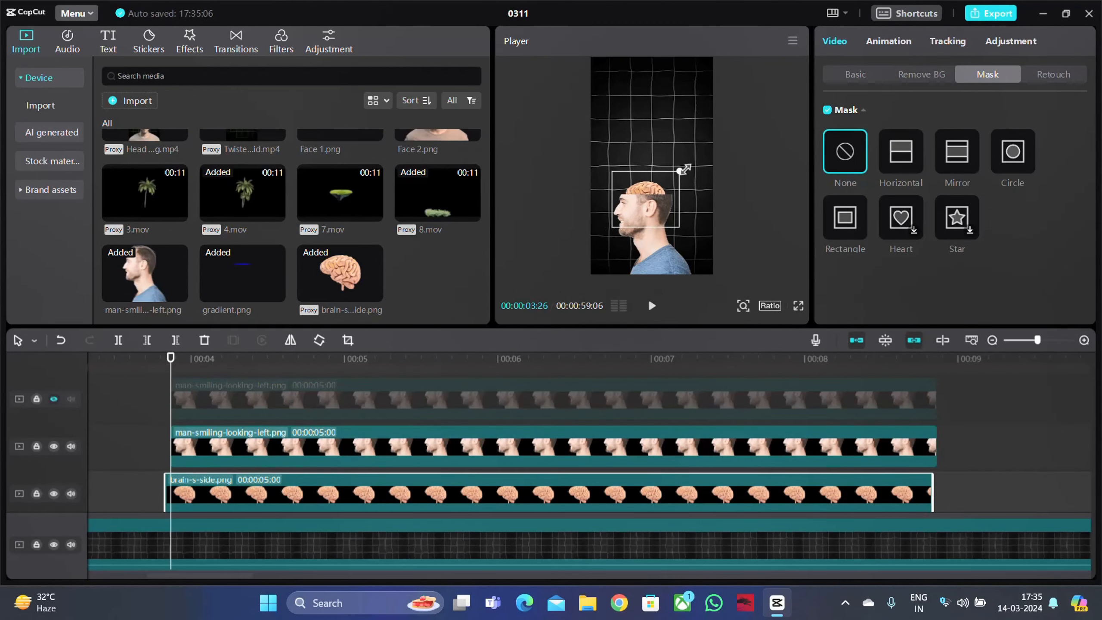
left_click_drag(679, 171, 682, 169)
left_click(706, 214)
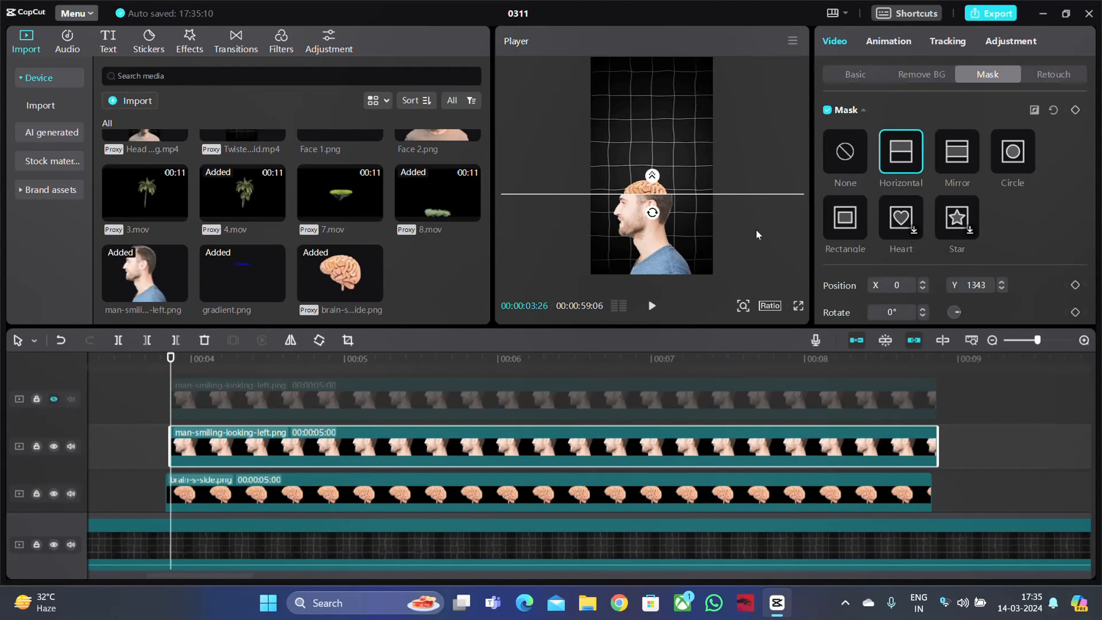
Show the upper head track again and keyframe its clip's rotation at 25° at 00:00:04:01.
left_click(51, 399)
left_click(196, 401)
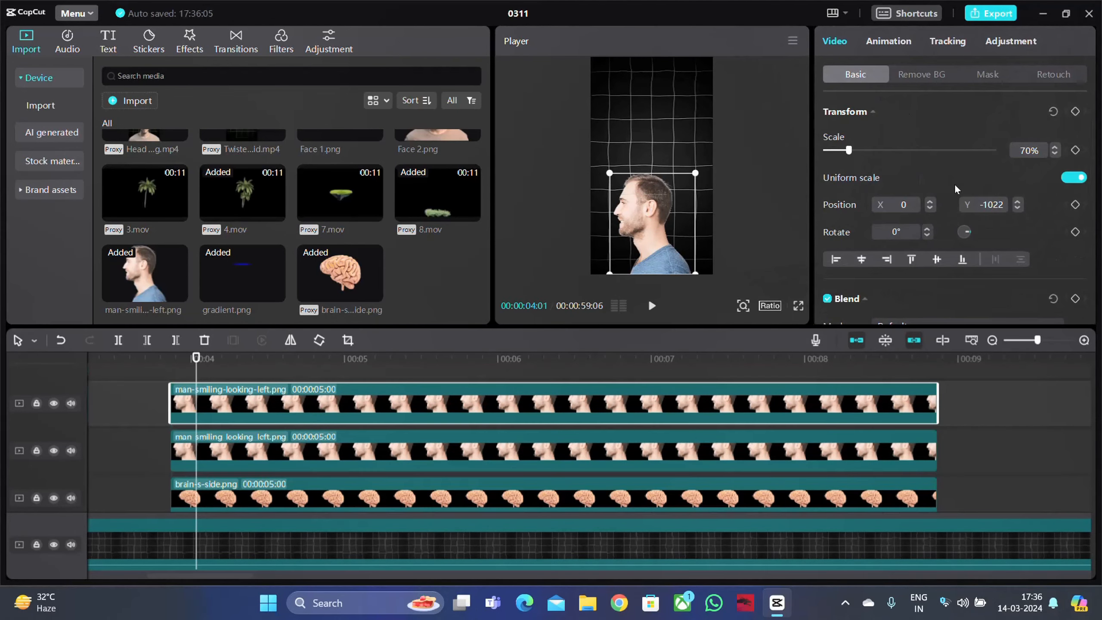
scroll(954, 184, "down", 3)
scroll(957, 192, "down", 3)
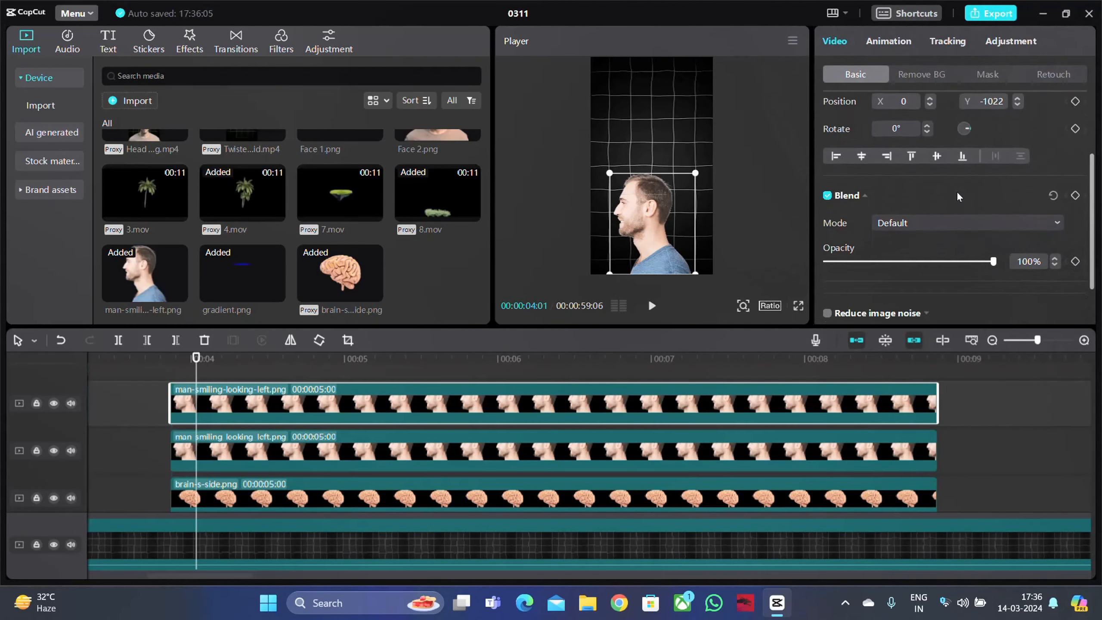
scroll(956, 191, "up", 5)
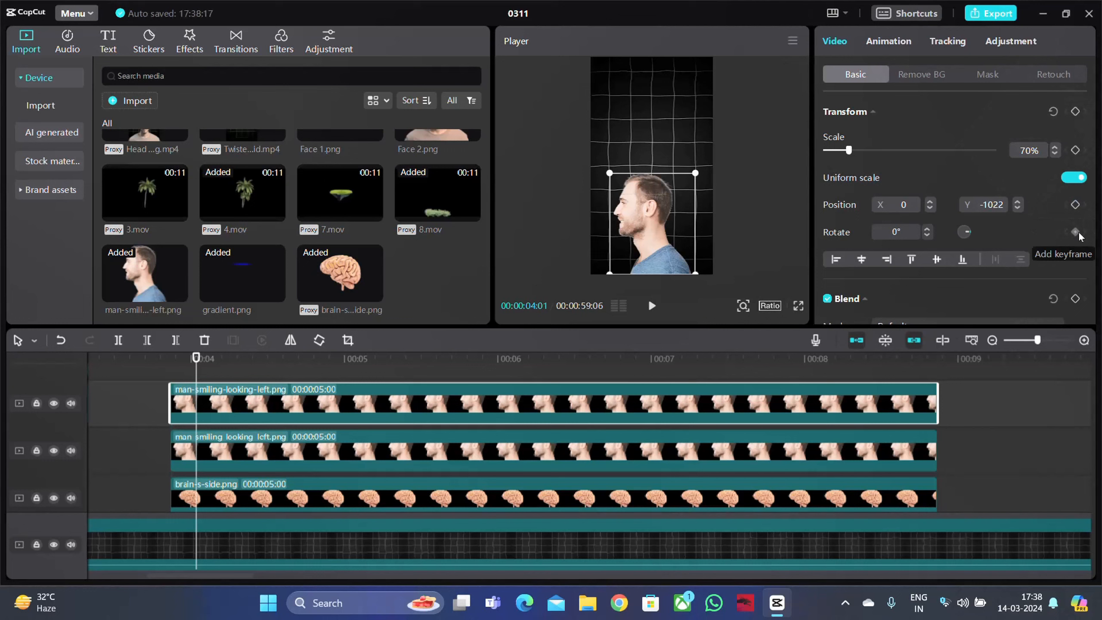
left_click(1075, 232)
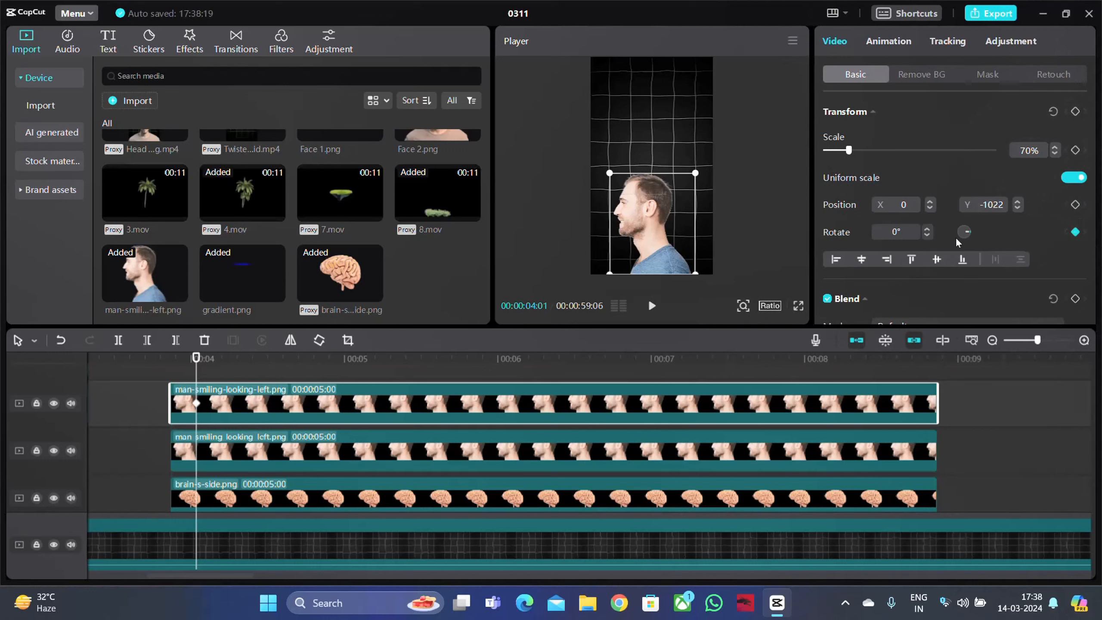
left_click(925, 228)
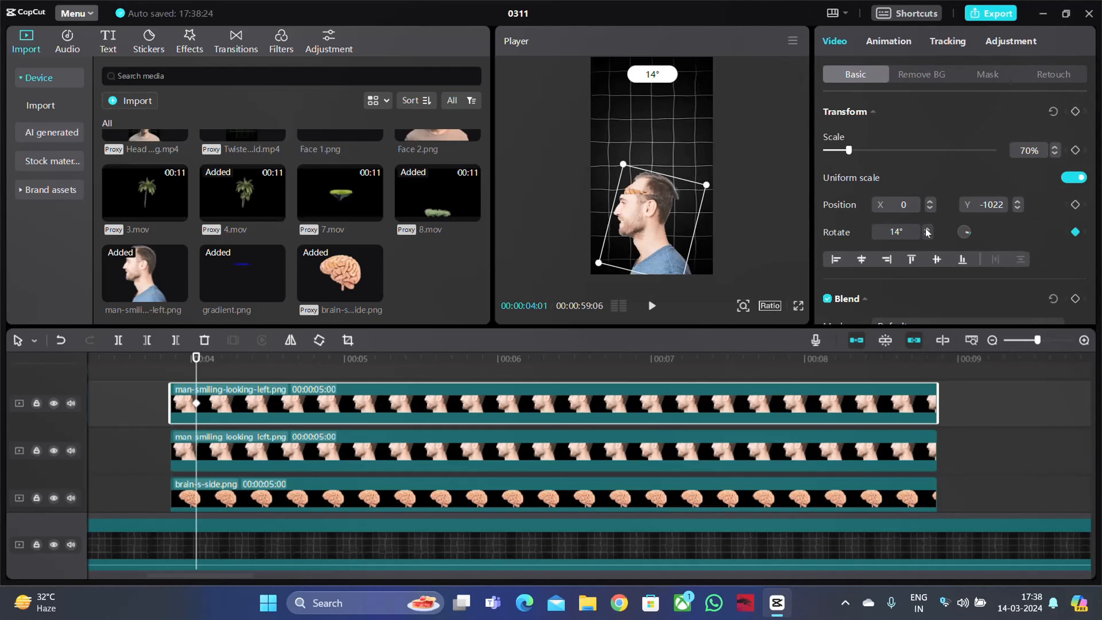
left_click(925, 228)
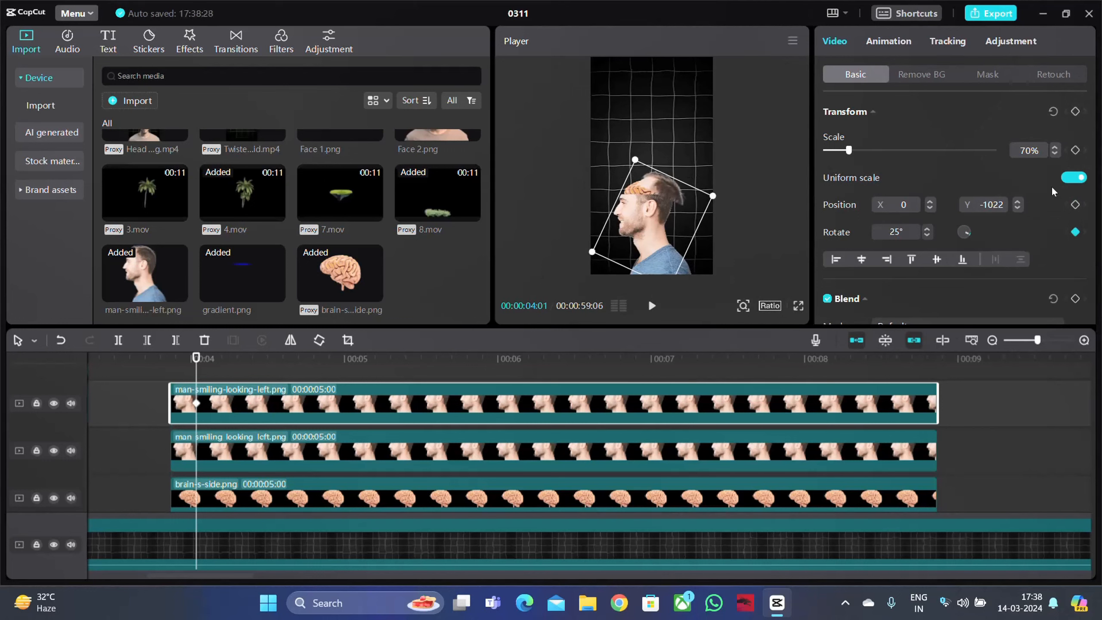
Shift the tilted head top to line up with the back of the skull and keyframe its position.
mouse_move(674, 188)
left_mouse_down()
mouse_move(662, 179)
mouse_move(670, 194)
left_mouse_up()
scroll(670, 185, "up", 5)
left_click(1075, 204)
At 00:00:04:04, rotate the head top to 35° and move it to X -228, Y -738.
left_click_drag(198, 363, 213, 363)
left_click(927, 229)
left_click(927, 229)
left_click_drag(666, 230, 662, 219)
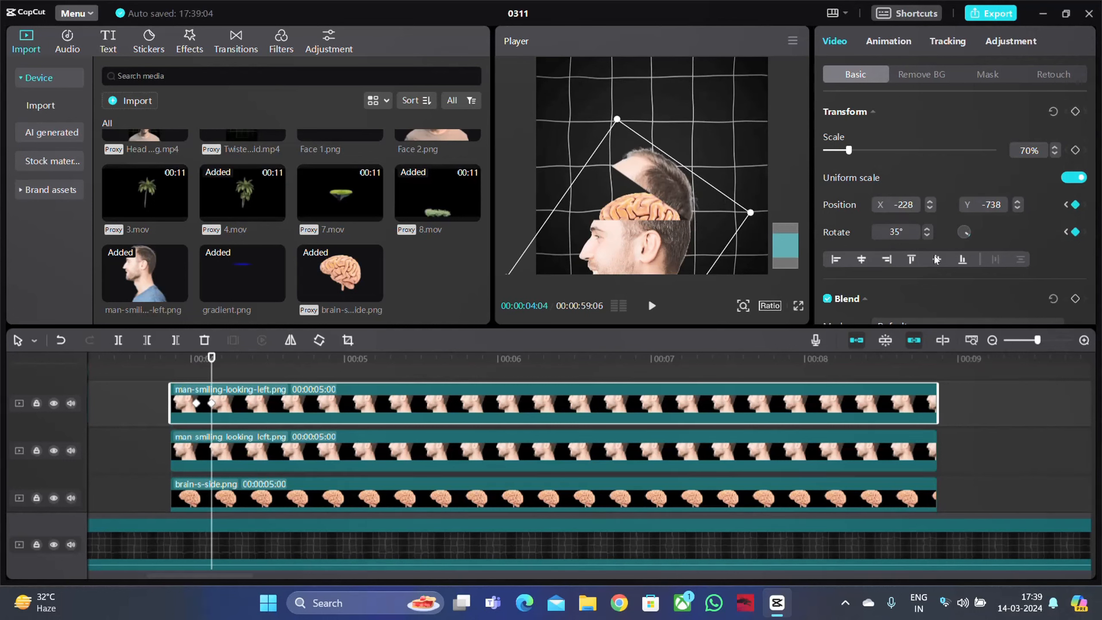
At 00:00:04:08, rotate the head top to 45° and move it to X -251, Y -664.
left_click_drag(211, 360, 231, 359)
left_click(927, 229)
left_click(927, 229)
left_click_drag(695, 231, 693, 222)
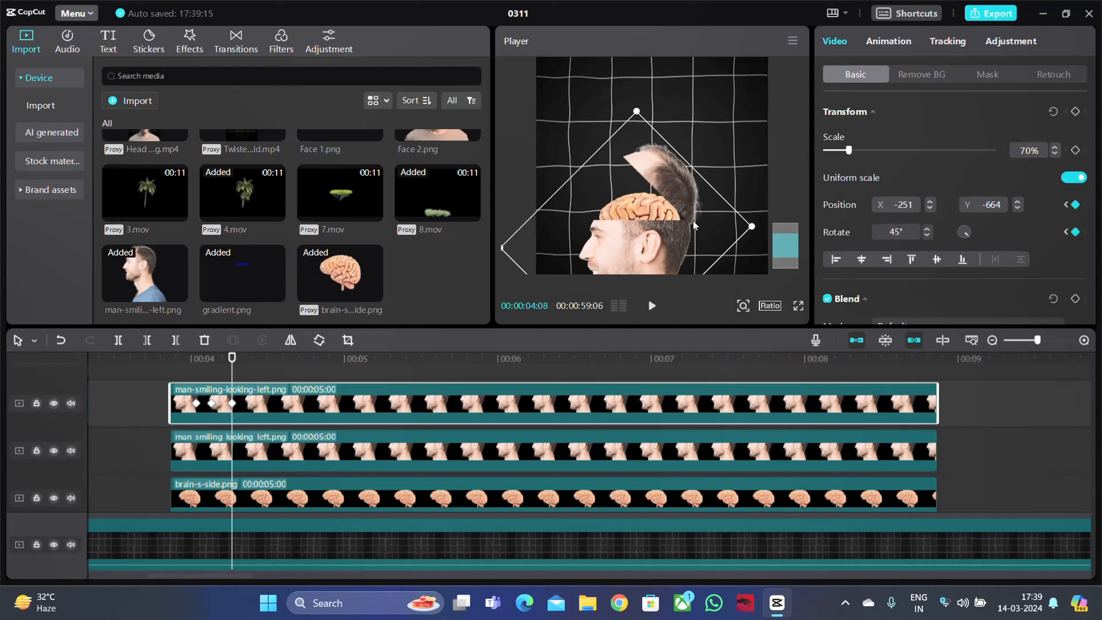
At about 00:00:04:12, tilt the head top further back and move it to X -274, Y -424.
left_click_drag(232, 359, 252, 359)
left_click(927, 229)
left_click(927, 228)
mouse_move(694, 209)
left_mouse_down()
mouse_move(691, 190)
mouse_move(695, 204)
left_mouse_up()
left_click(926, 229)
left_click(927, 229)
At 00:00:04:16, increase the head top's backward tilt and realign its hinge edge with the back of the skull.
left_click_drag(252, 359, 273, 359)
left_click(927, 229)
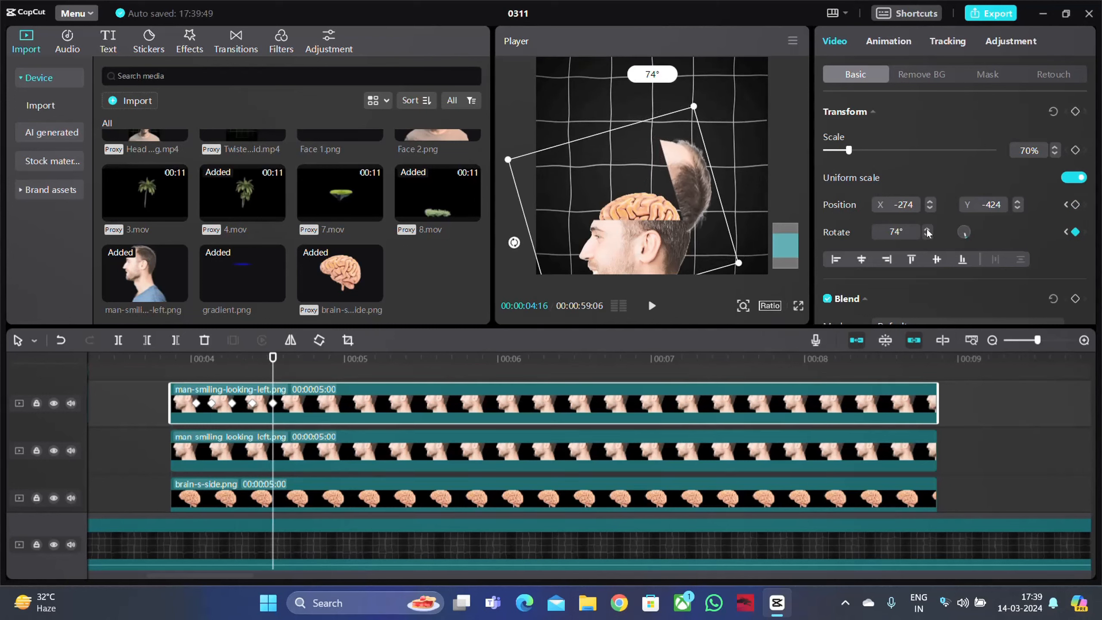
left_click(927, 229)
left_click_drag(695, 198, 698, 184)
At about 00:00:04:22, rotate the head top to 90° to open the skull fully.
left_click_drag(273, 359, 303, 363)
left_click(927, 229)
left_click(927, 228)
left_click(927, 229)
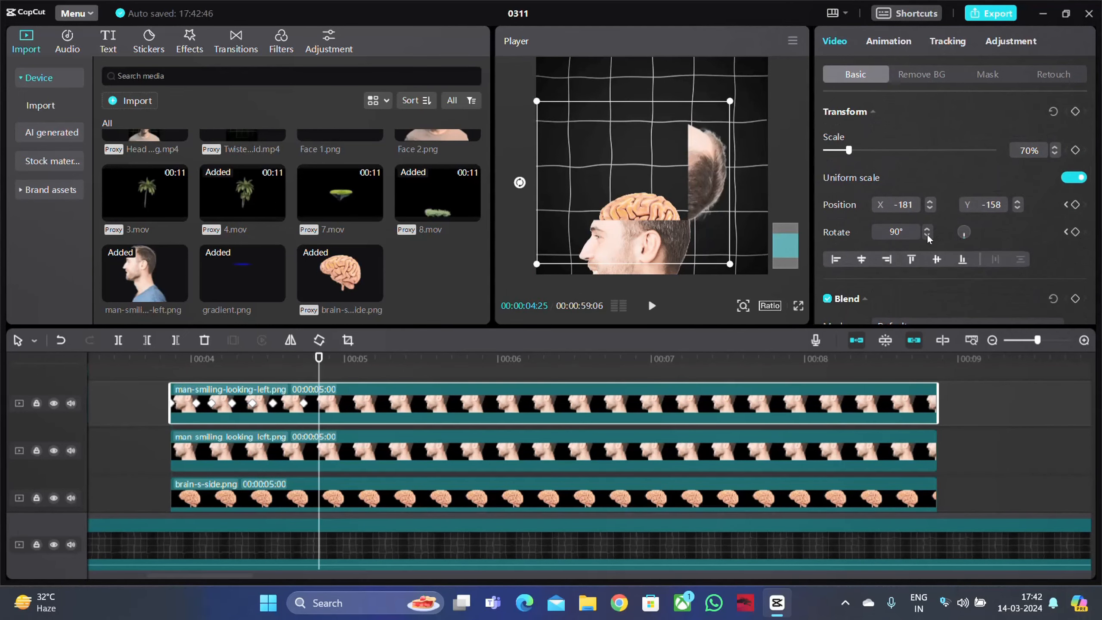
Begin closing the head top at 00:00:04:25 by reducing its rotation to 75°.
left_click(926, 234)
left_click(927, 235)
left_click(927, 235)
left_click(927, 235)
left_click(927, 235)
left_click(927, 235)
left_click(927, 235)
left_click(926, 235)
left_click(926, 235)
left_click(927, 235)
left_click(927, 235)
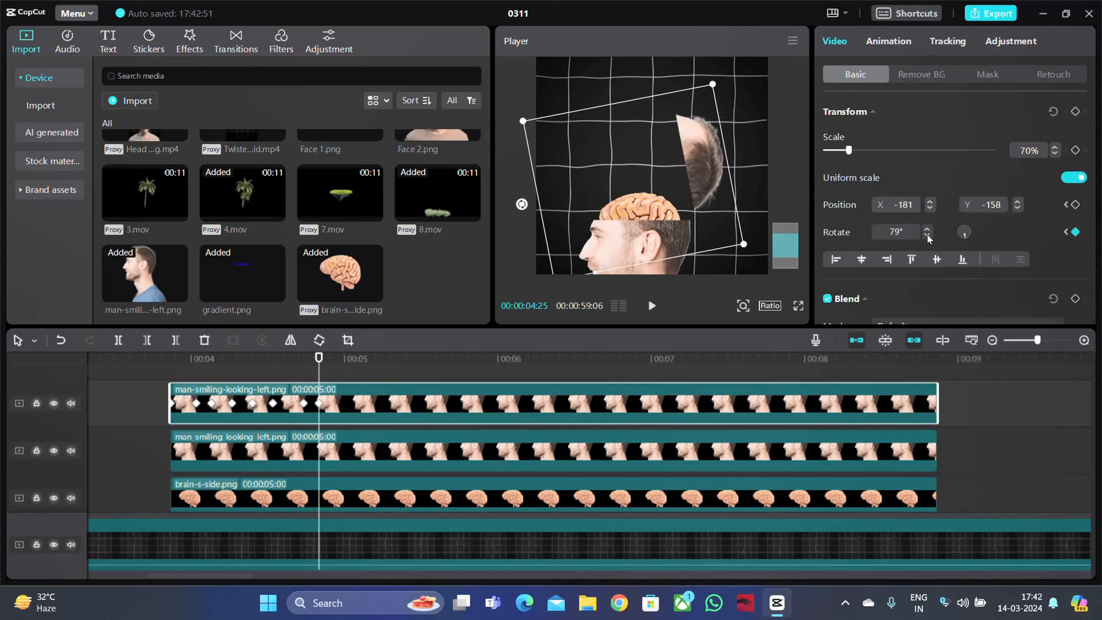
left_click(927, 235)
left_click(926, 235)
left_click(927, 235)
left_click(926, 235)
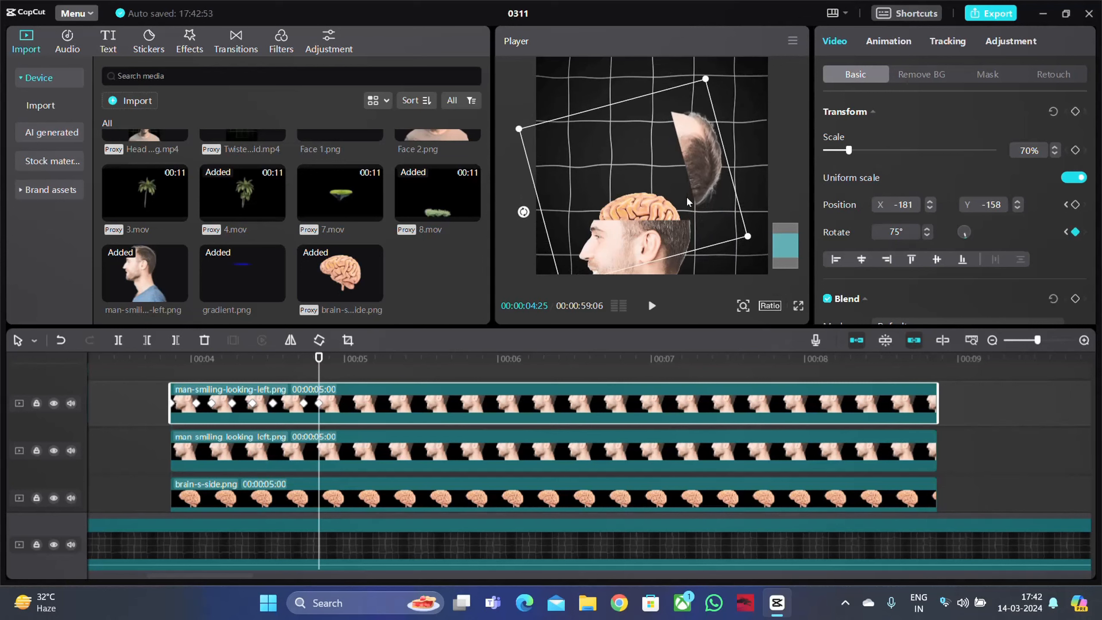
Move the head top to X -238, Y -318 at 00:00:04:25 and reduce its rotation to about 65°.
left_click_drag(697, 178, 691, 194)
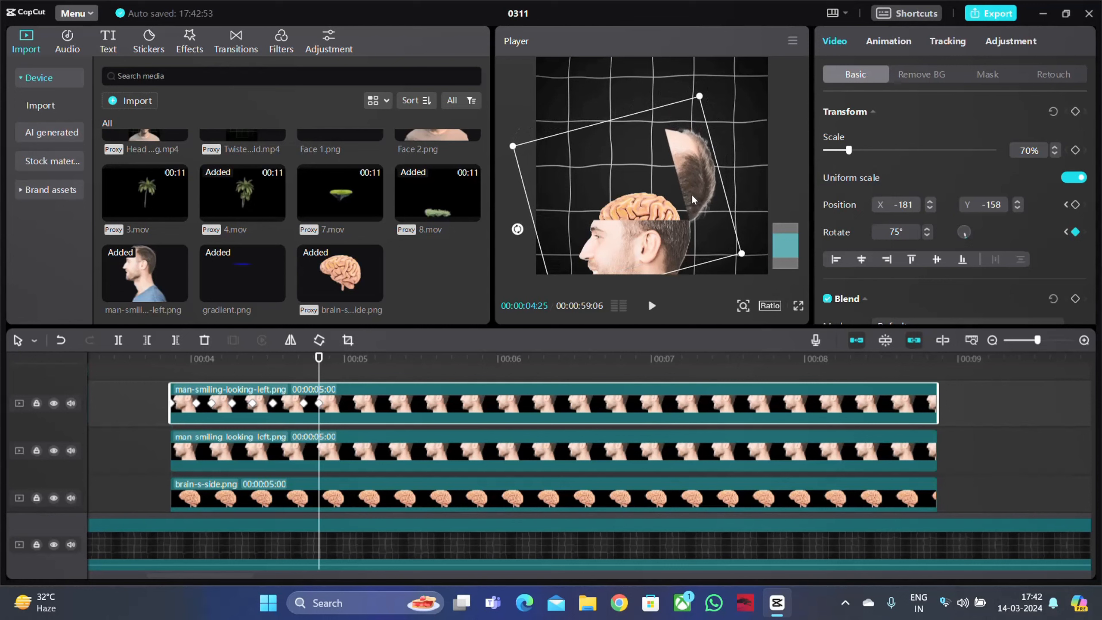
left_click(927, 235)
left_click(927, 235)
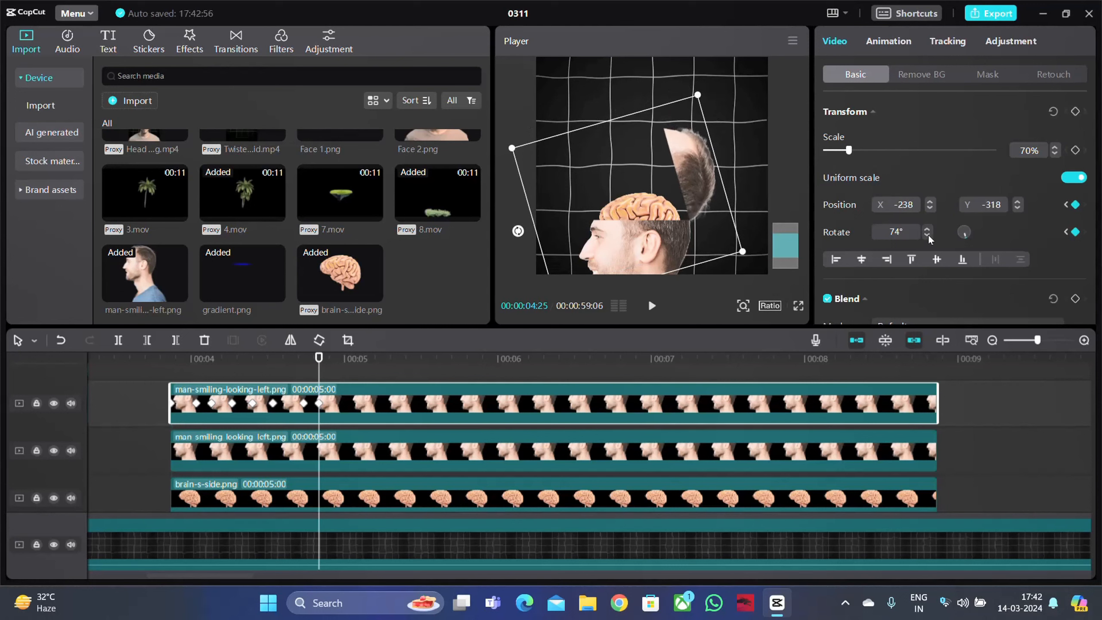
left_click(926, 235)
left_click(926, 236)
left_click(927, 236)
left_click(926, 236)
left_click(926, 236)
left_click(925, 236)
left_click(926, 235)
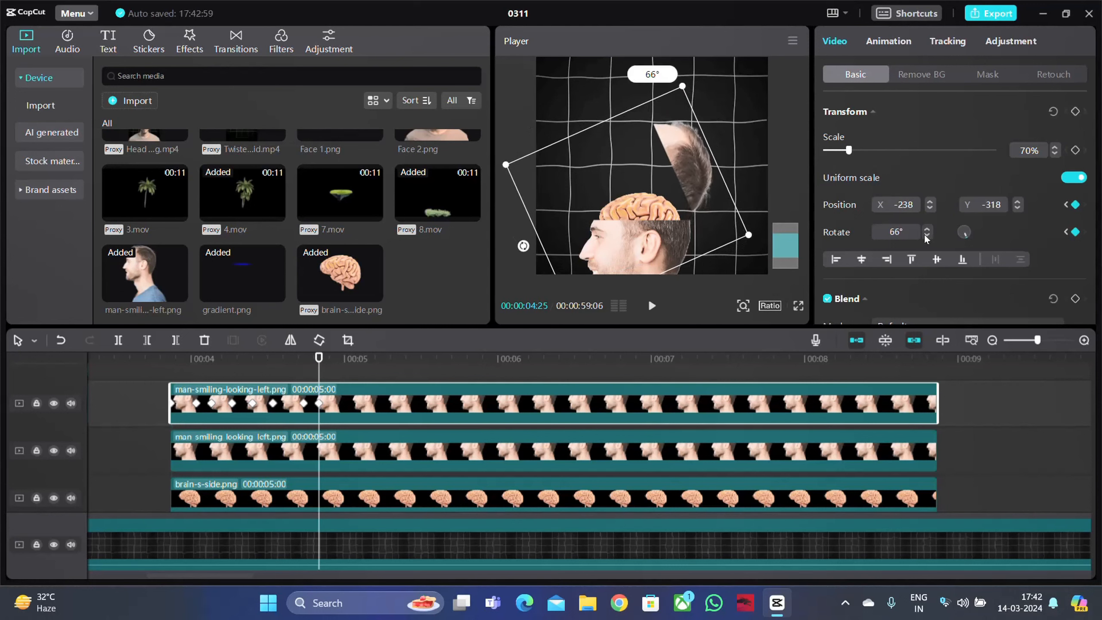
left_click(926, 236)
Try closing the head top to about 29° with its position at X -131, Y -931 at 00:00:04:25.
left_click_drag(691, 173, 665, 202)
left_click(926, 236)
left_click(927, 236)
left_click(927, 236)
left_click(925, 236)
left_click(925, 236)
left_click(926, 236)
left_click(925, 235)
Tilt the head top back up at 00:00:04:25 and reposition it at X -245, Y -311.
left_click(925, 230)
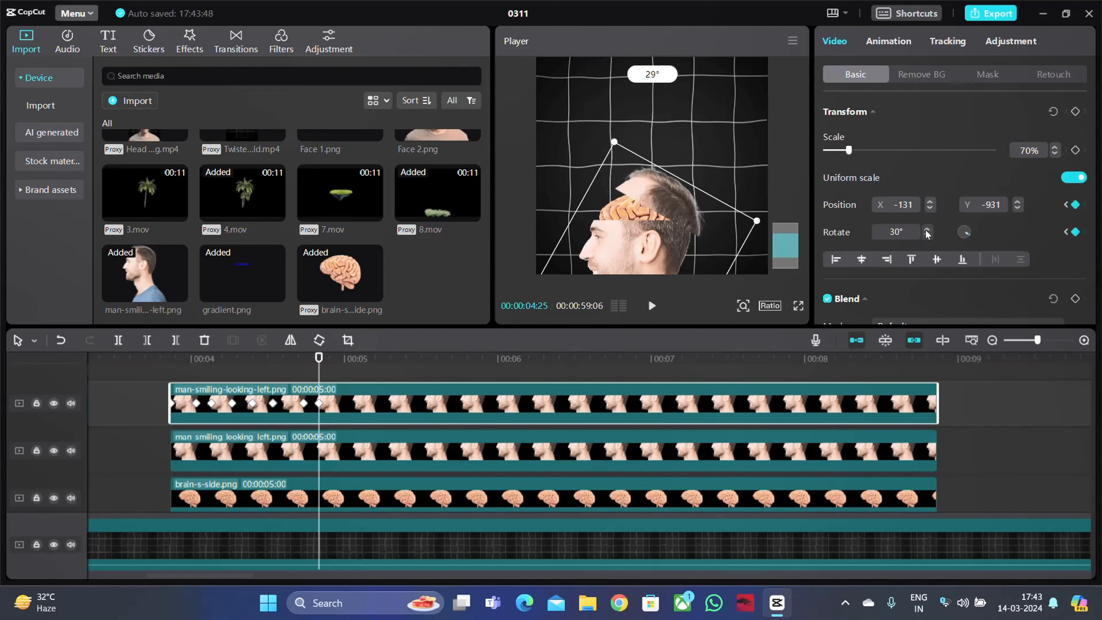
left_click(924, 230)
left_click_drag(712, 243, 702, 178)
Keyframe the next closing pose at 00:00:04:28, adjusting the head top's tilt and lowering it toward the skull.
left_click_drag(318, 357, 334, 358)
left_click(926, 236)
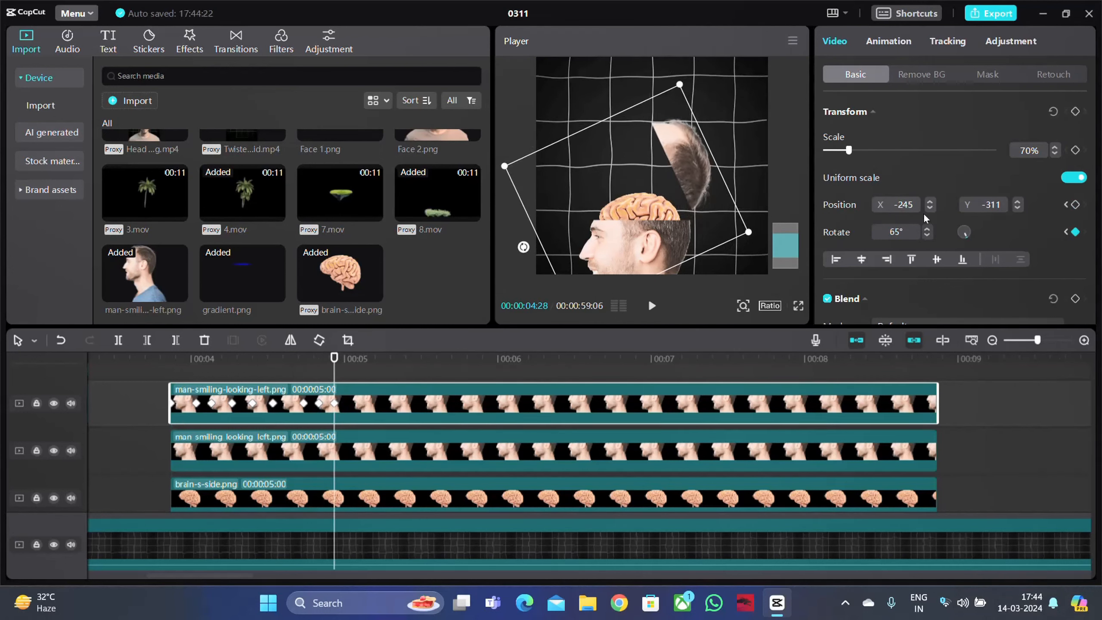
left_click_drag(690, 164, 687, 176)
left_click(926, 236)
left_click(926, 235)
left_click(926, 229)
Add the remaining closing keyframes up to 00:00:05:11, returning the head top to 0° rotation at X 0, Y -1022.
left_click_drag(334, 382, 353, 381)
left_click(926, 235)
left_click_drag(686, 176, 700, 235)
left_click_drag(382, 391, 401, 417)
left_click(926, 235)
Trim the brain clip and both head clips to end at 00:00:05:11.
scroll(433, 456, "down", 1)
left_click(434, 483)
left_click(176, 340)
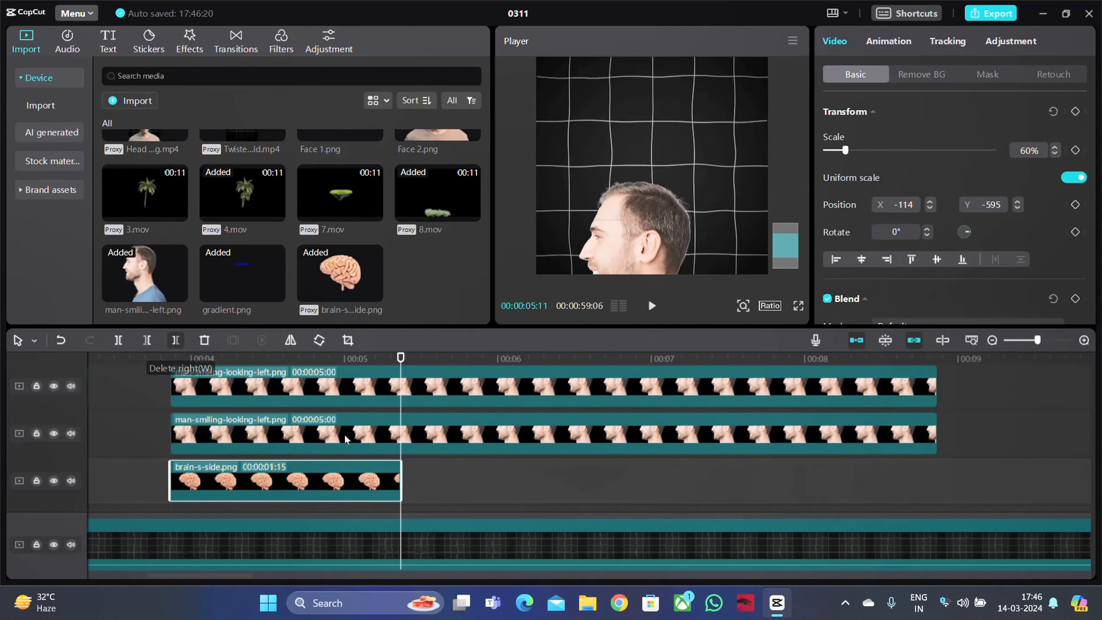
left_click(377, 417)
left_click(180, 342)
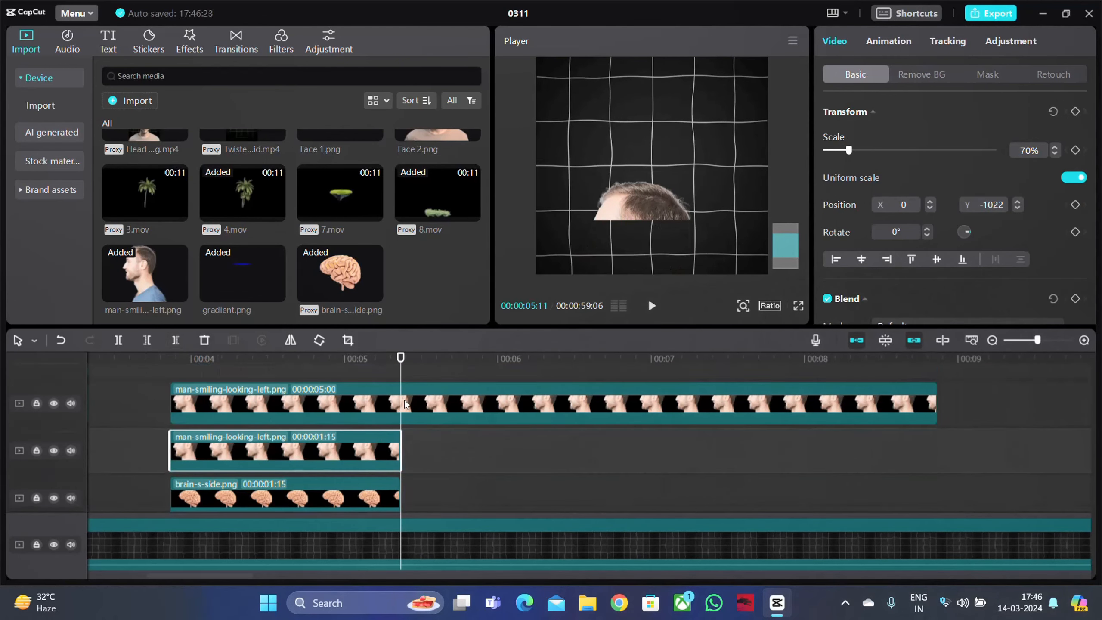
left_click(404, 390)
left_click(177, 342)
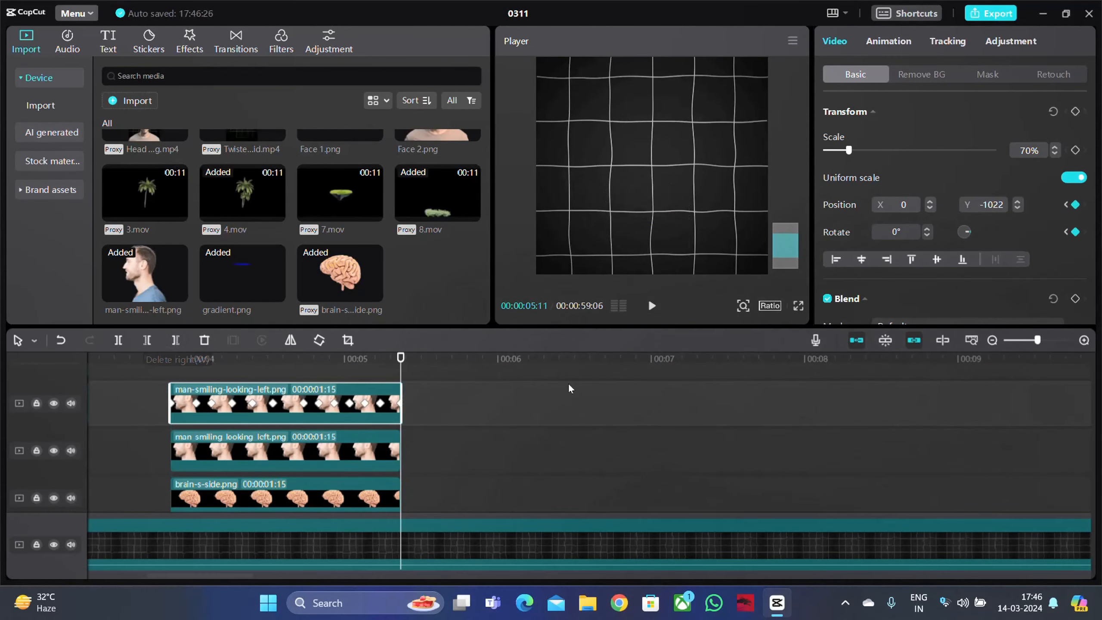
Return to 00:00:03:26 and examine the closed head at the start of the animation.
left_click_drag(404, 358, 170, 456)
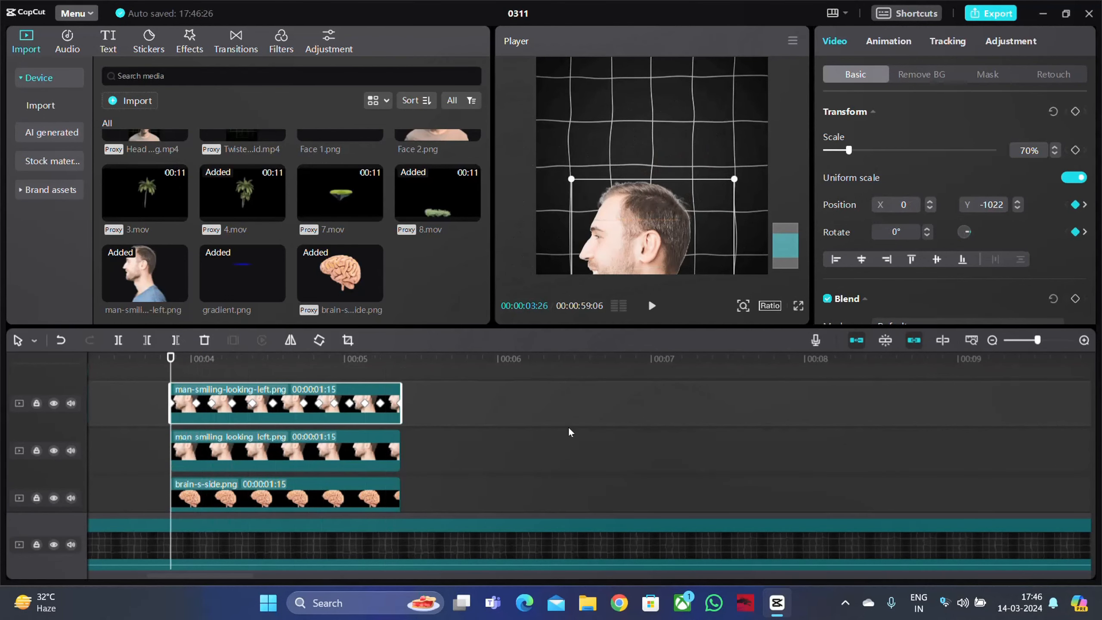
scroll(728, 243, "down", 1)
scroll(728, 243, "down", 3)
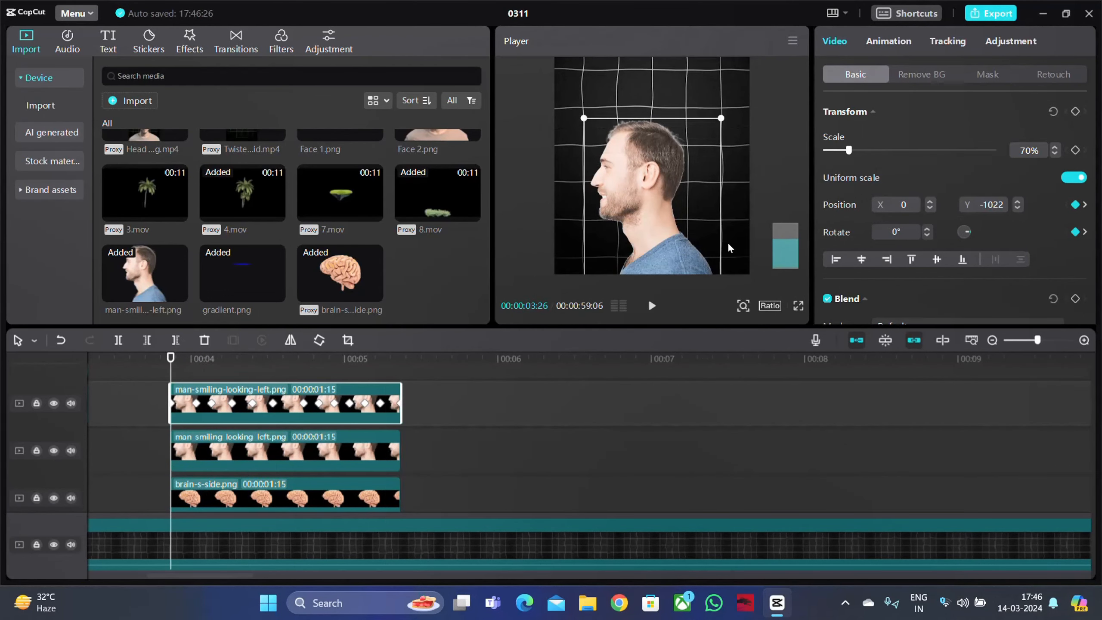